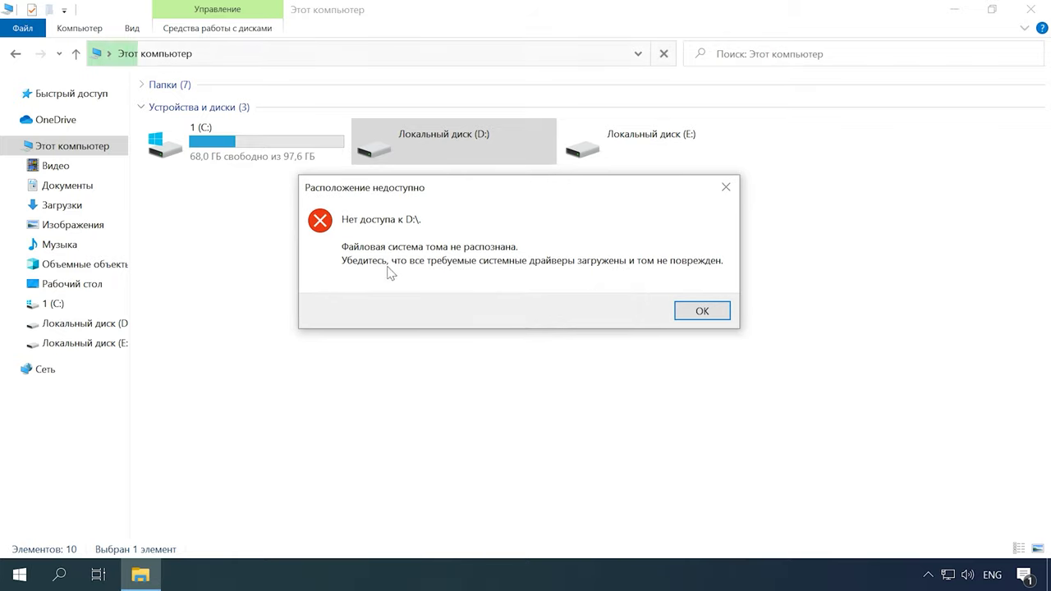
# Step: Dismiss the error about local disk D: being inaccessible
pyautogui.click(718, 308)
pyautogui.click(647, 307)
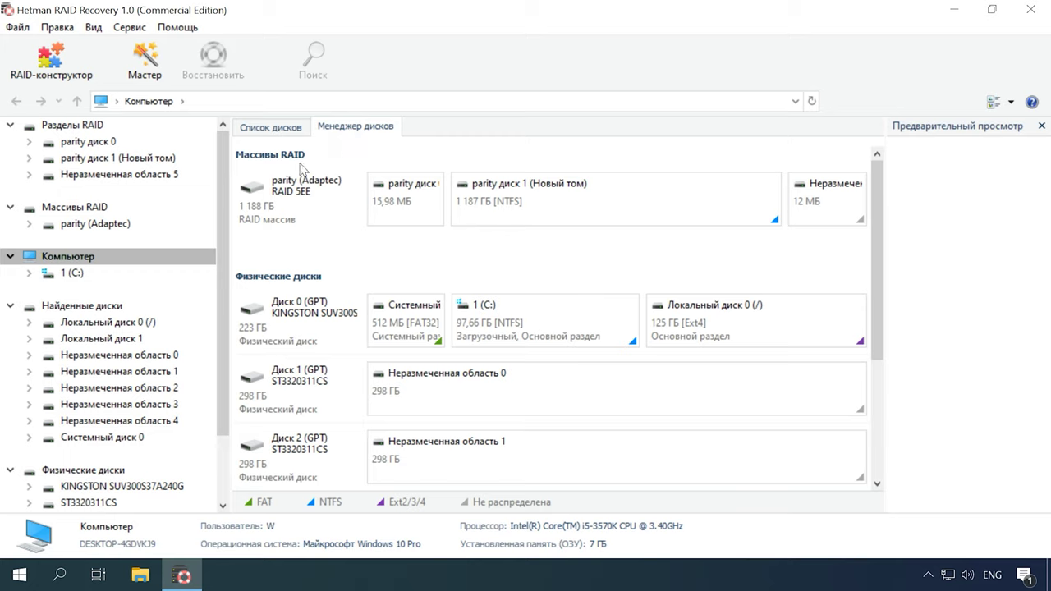
# Step: Open the volume parity диск 1 (Новый том) of the RAID 5EE array in Hetman RAID Recovery with a quick scan
pyautogui.click(321, 227)
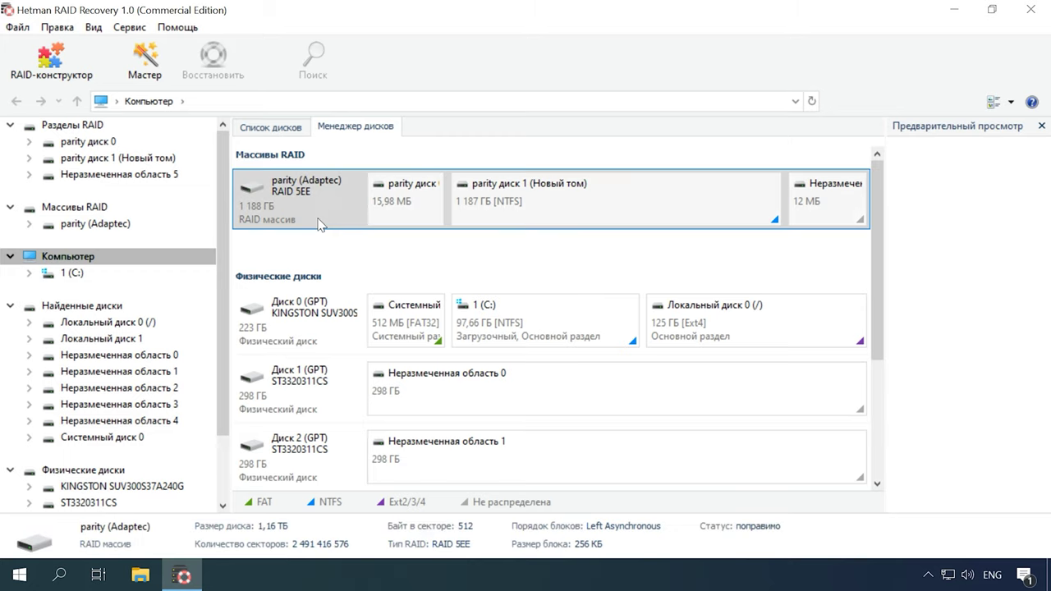
pyautogui.rightClick(564, 218)
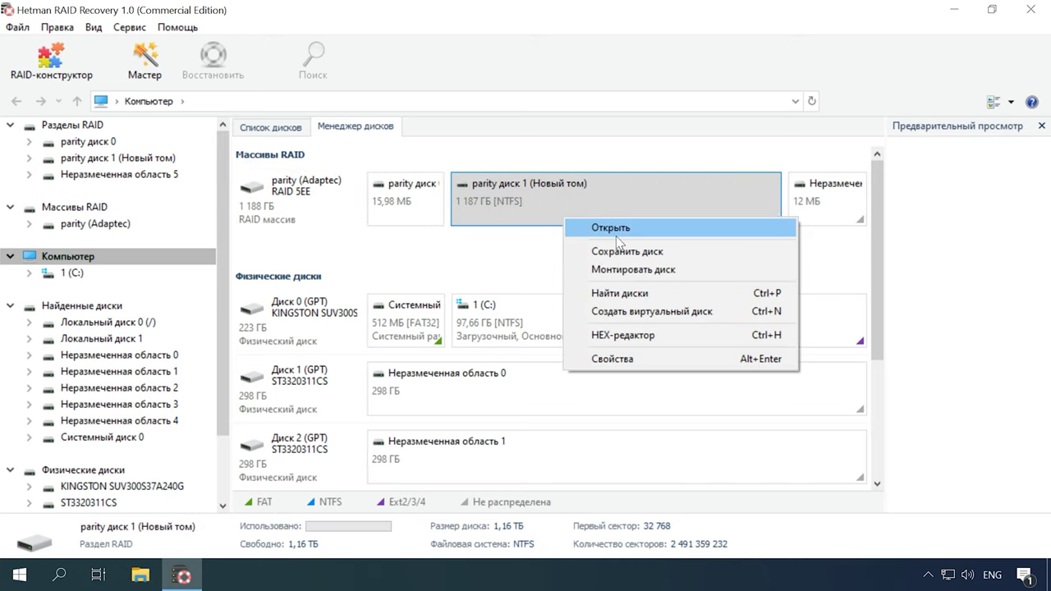
pyautogui.click(613, 227)
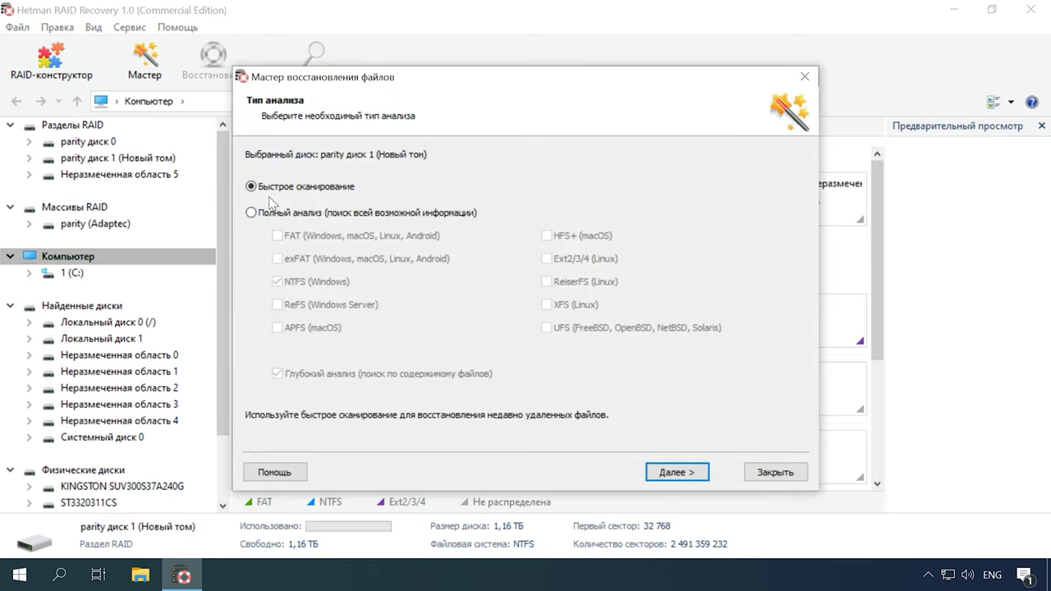
pyautogui.click(676, 472)
pyautogui.click(676, 473)
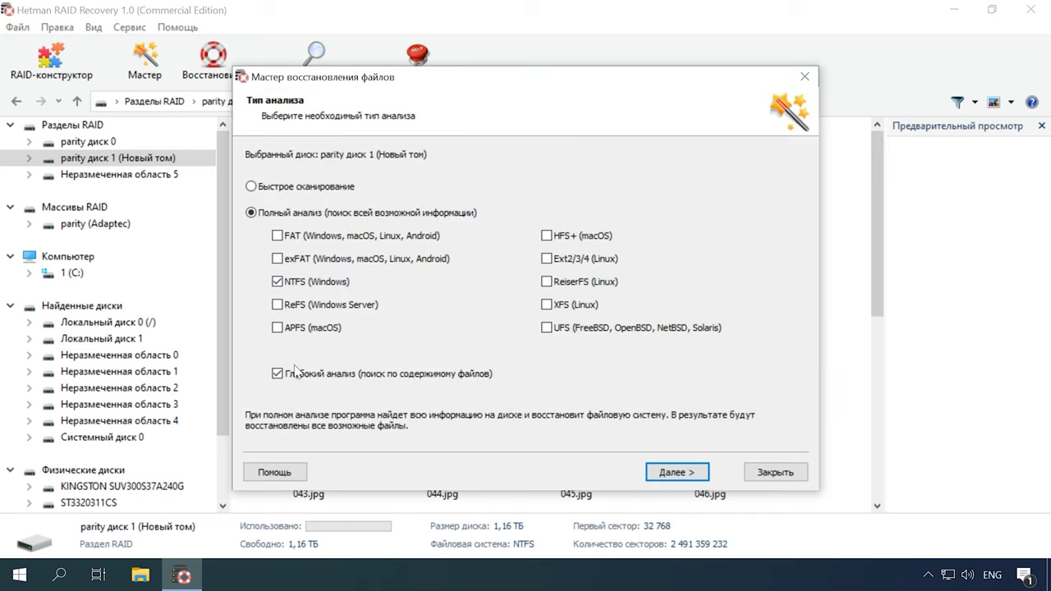
# Step: Start a full analysis of parity диск 1 (Новый том) for the NTFS file system
pyautogui.click(294, 371)
pyautogui.click(675, 475)
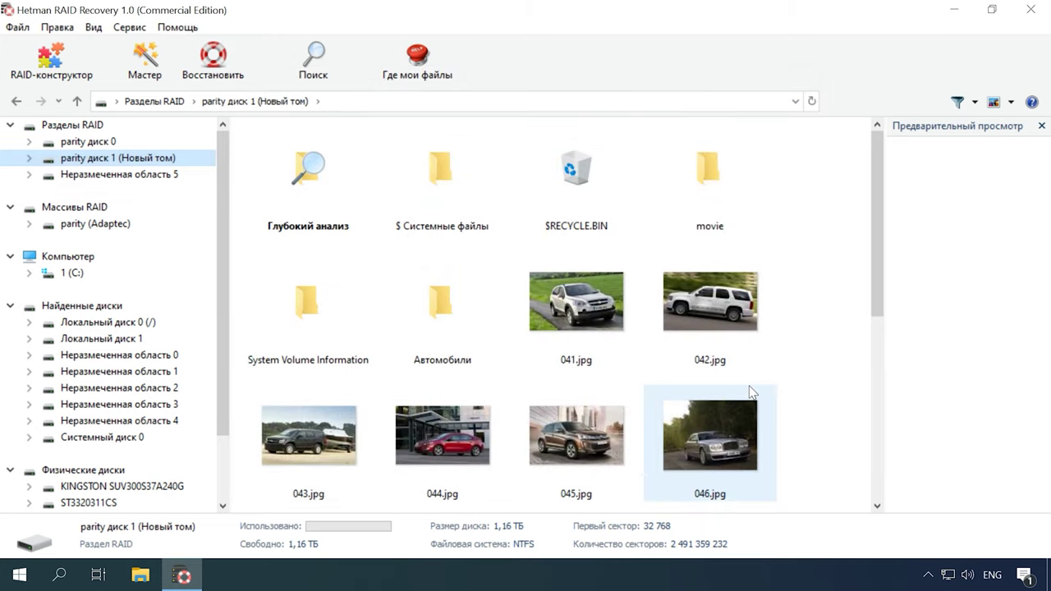
# Step: Look through the files in the volume's root and preview the video Motorcycle - 6098.mp4
pyautogui.moveTo(872, 298); pyautogui.dragTo(866, 493)
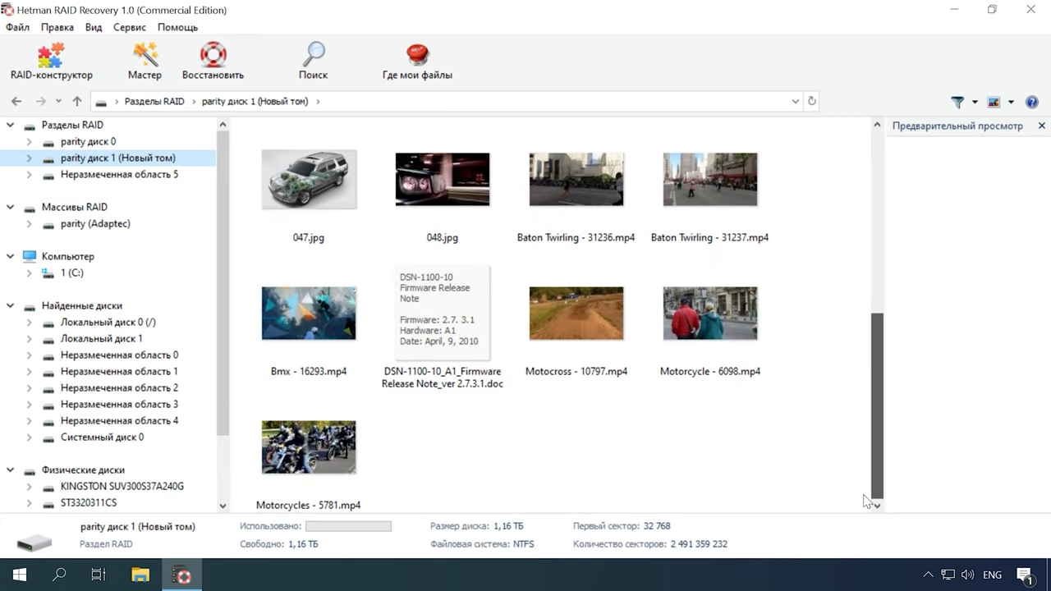
pyautogui.click(733, 312)
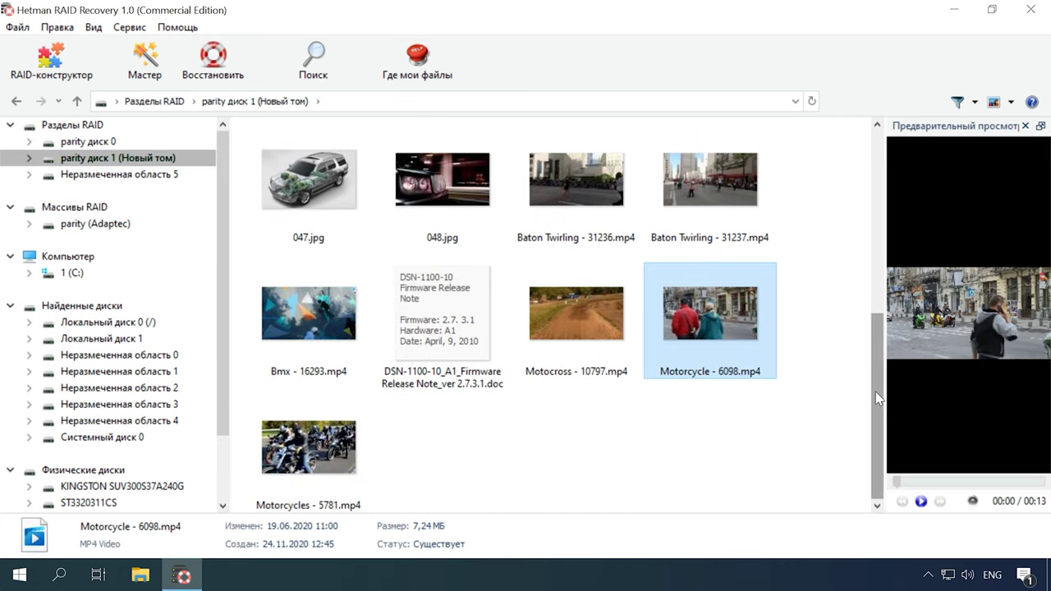
pyautogui.moveTo(875, 392); pyautogui.dragTo(878, 201)
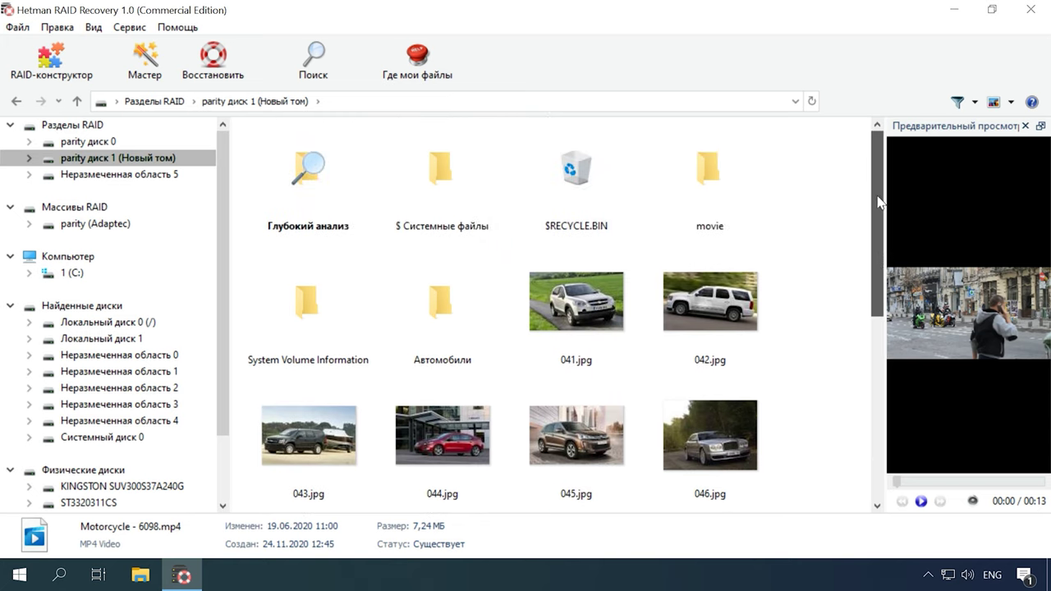
# Step: Examine the contents of the movie folder and the Автомобили folder on the scanned volume
pyautogui.doubleClick(683, 202)
pyautogui.scroll(-3, 799, 285)
pyautogui.scroll(3, 797, 284)
pyautogui.click(76, 101)
pyautogui.doubleClick(395, 335)
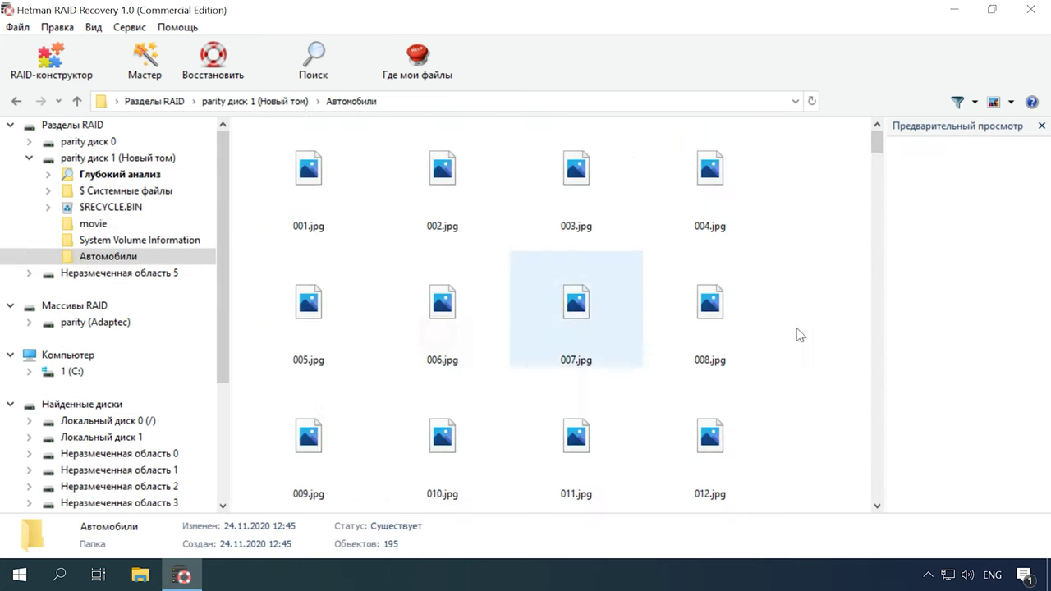
pyautogui.click(668, 216)
pyautogui.moveTo(877, 147); pyautogui.dragTo(844, 500)
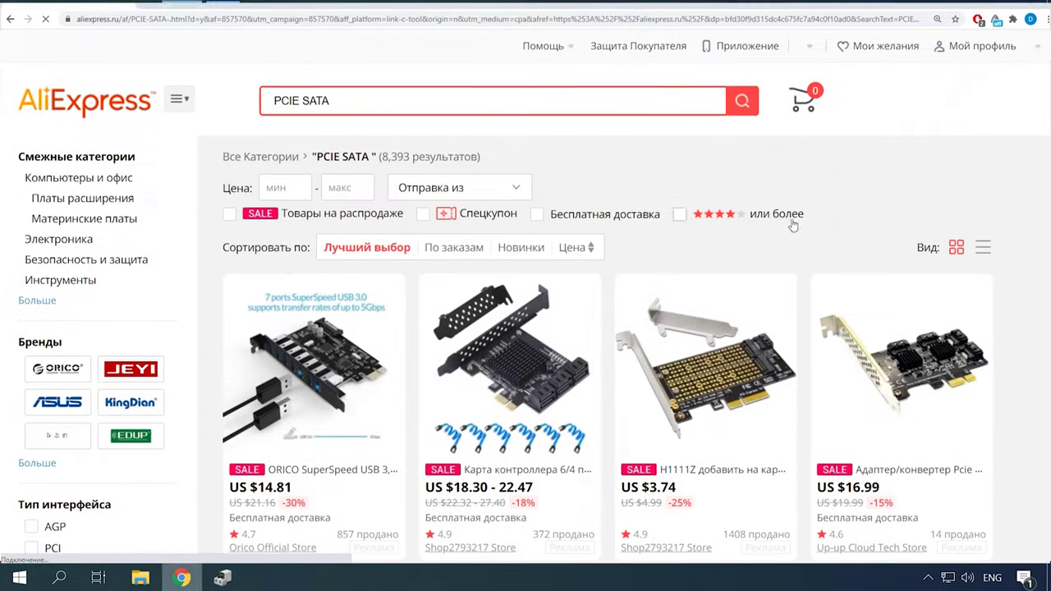
# Step: Switch to the browser and look through the AliExpress search results for PCIE SATA expansion cards
pyautogui.scroll(-3, 320, 319)
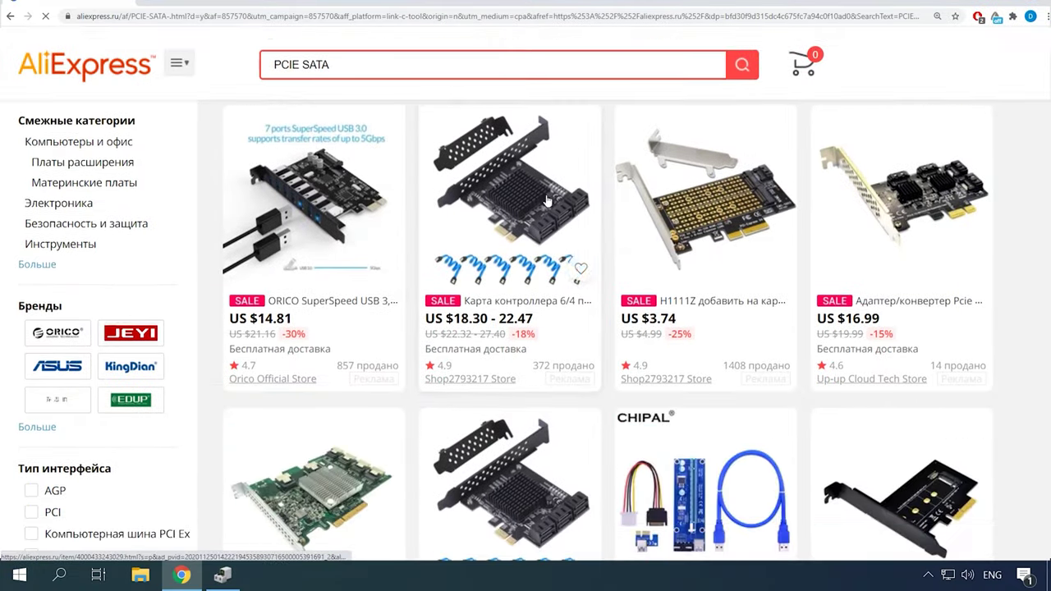
pyautogui.scroll(-3, 323, 319)
pyautogui.scroll(-4, 540, 329)
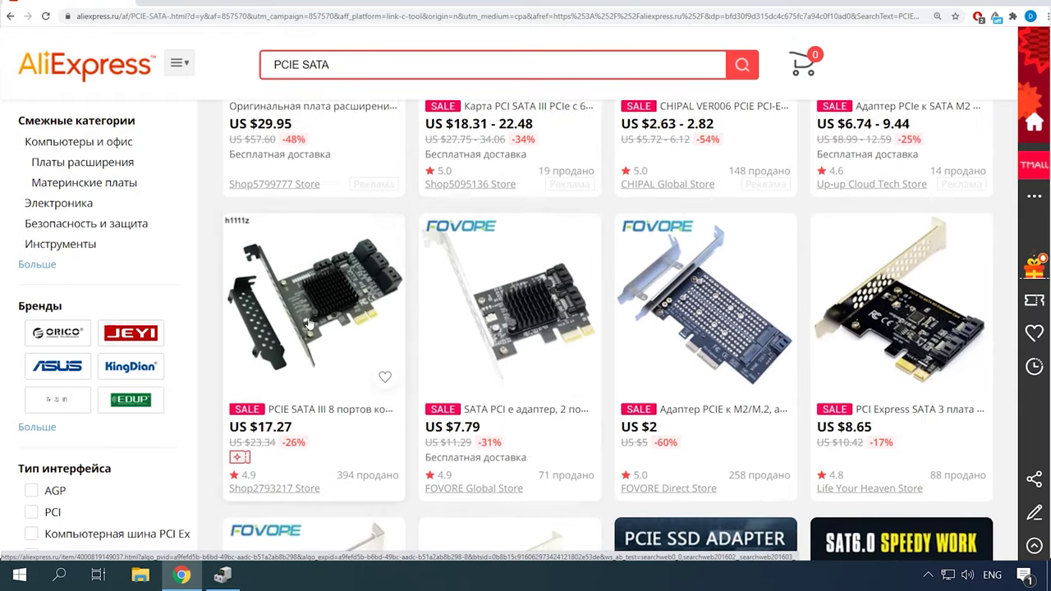
pyautogui.scroll(-2, 456, 323)
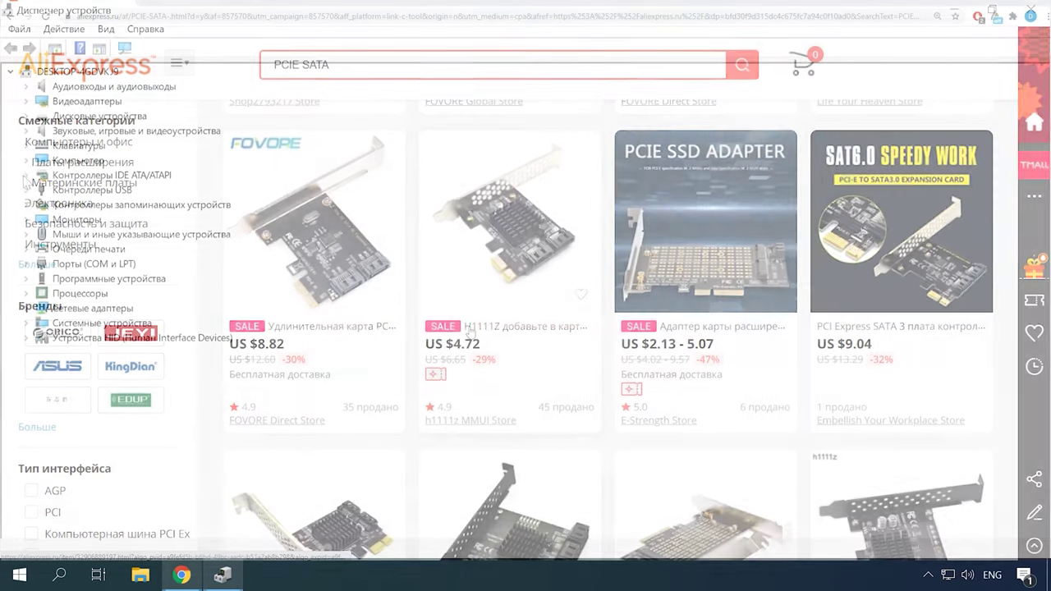
# Step: In Device Manager, view the properties of the Marvell 92xx SATA 6G Controller under the storage controllers category
pyautogui.click(26, 175)
pyautogui.click(26, 220)
pyautogui.click(26, 175)
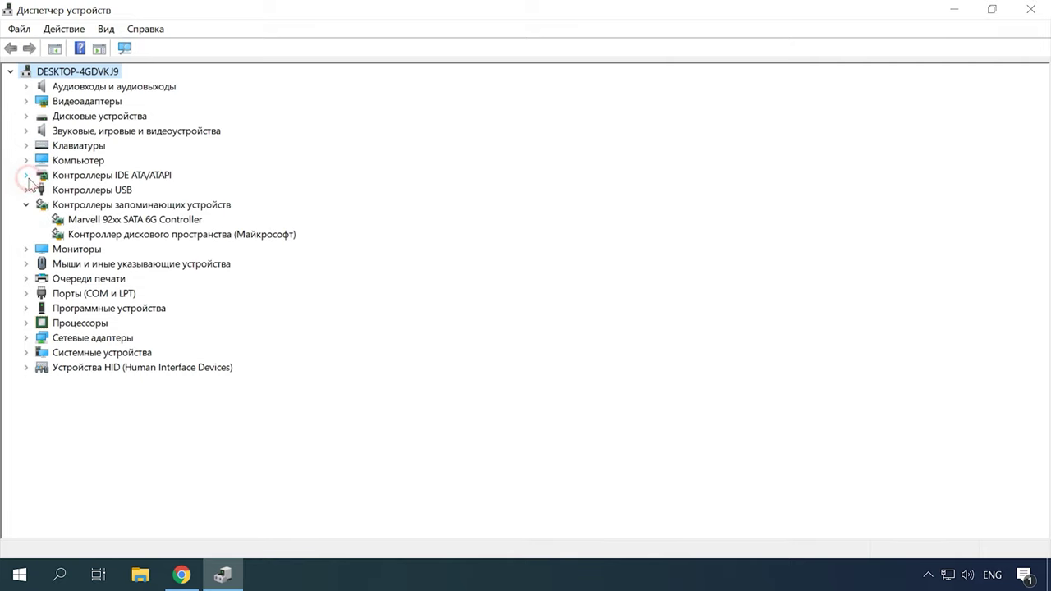
pyautogui.click(130, 220)
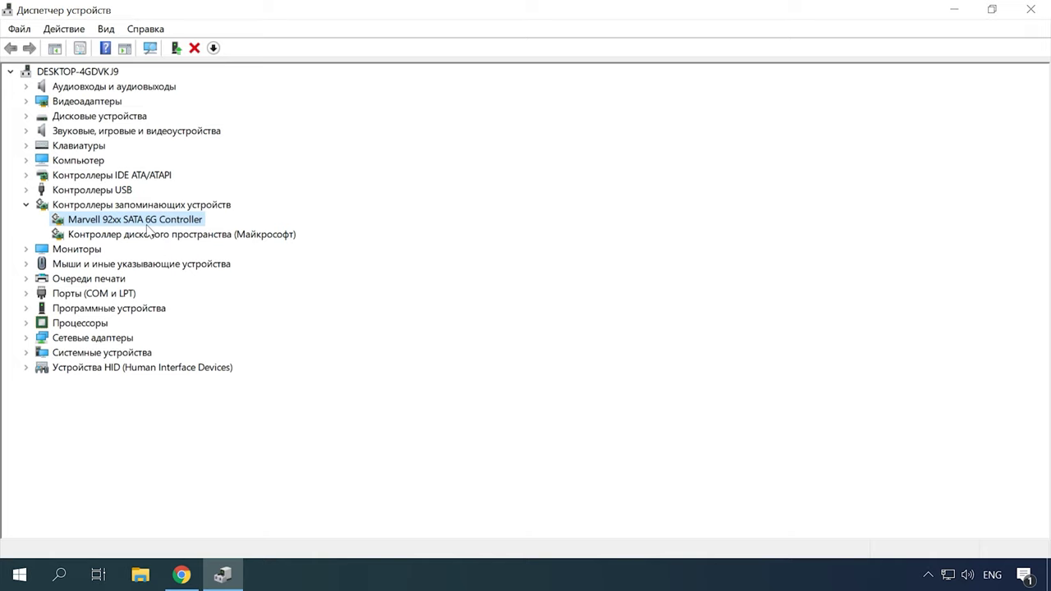
pyautogui.rightClick(146, 221)
pyautogui.click(241, 333)
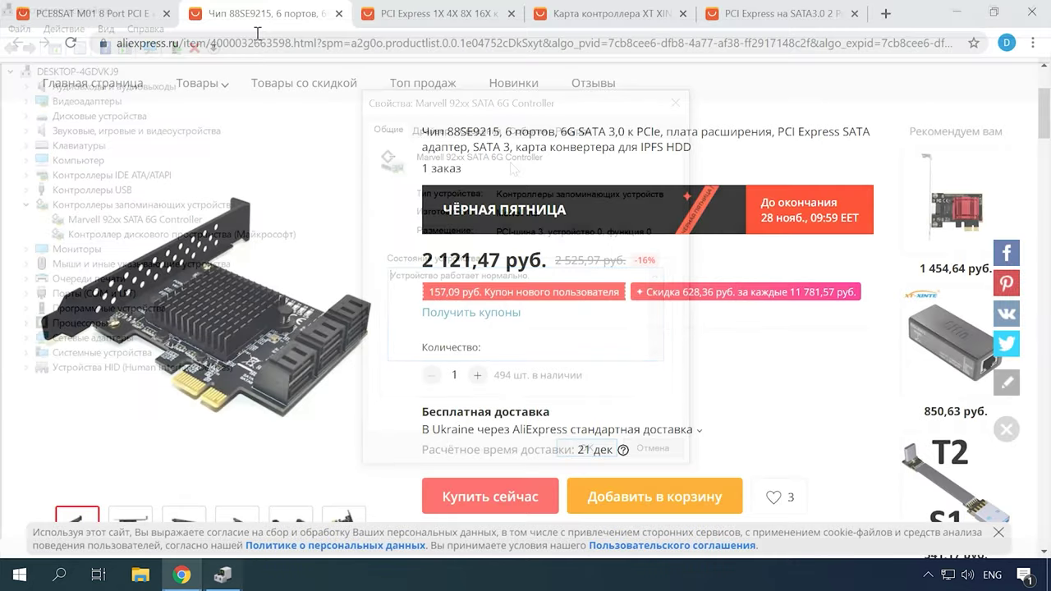
# Step: Compare the PCIe-to-SATA adapter product pages open on AliExpress in the browser, including the 8-port, 4-port and 2-port cards
pyautogui.click(123, 24)
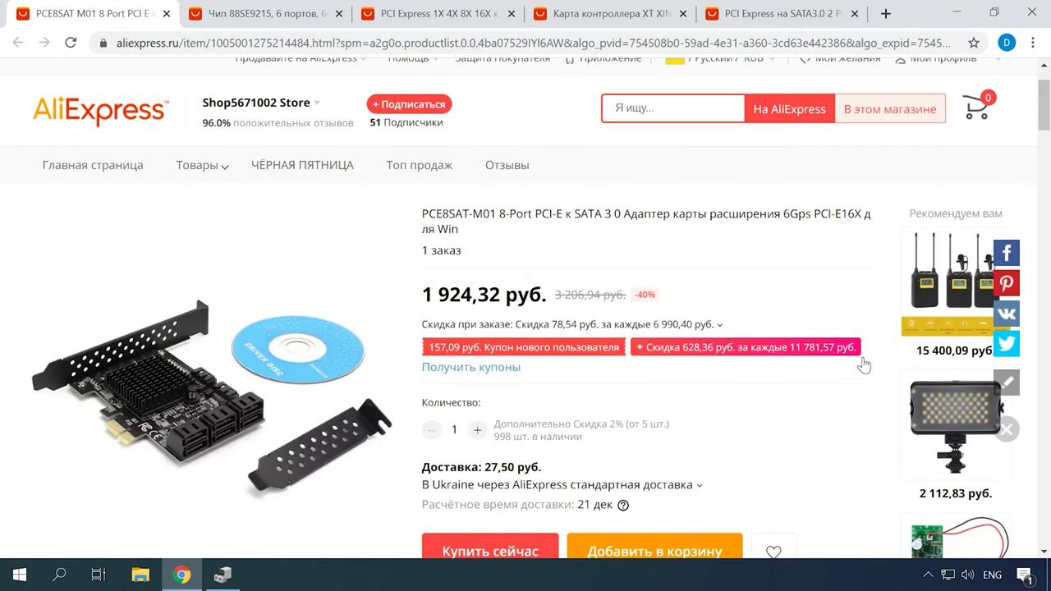
pyautogui.click(496, 13)
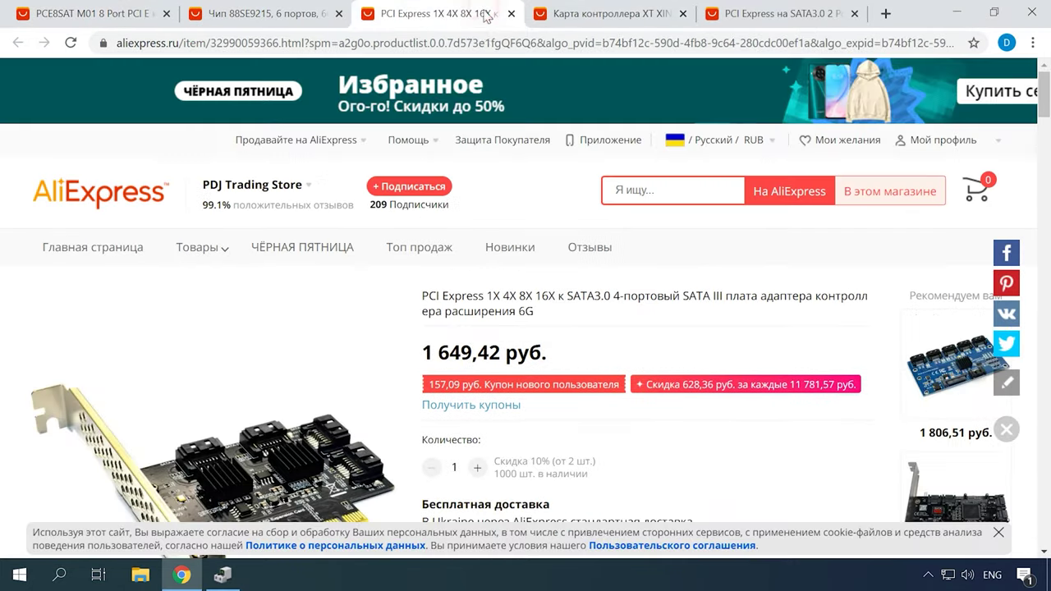
pyautogui.scroll(-1, 496, 172)
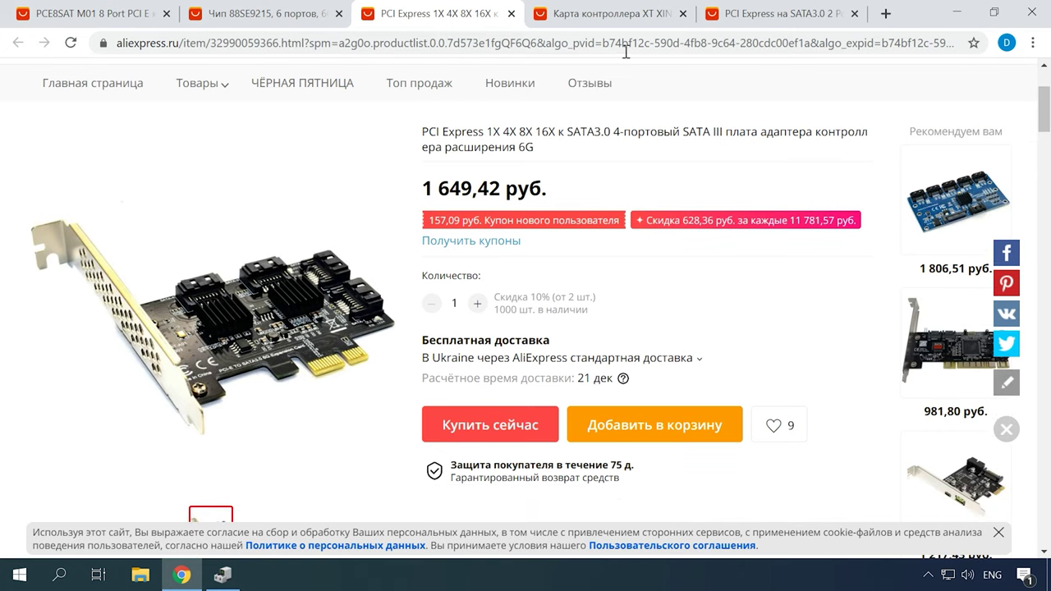
pyautogui.click(629, 19)
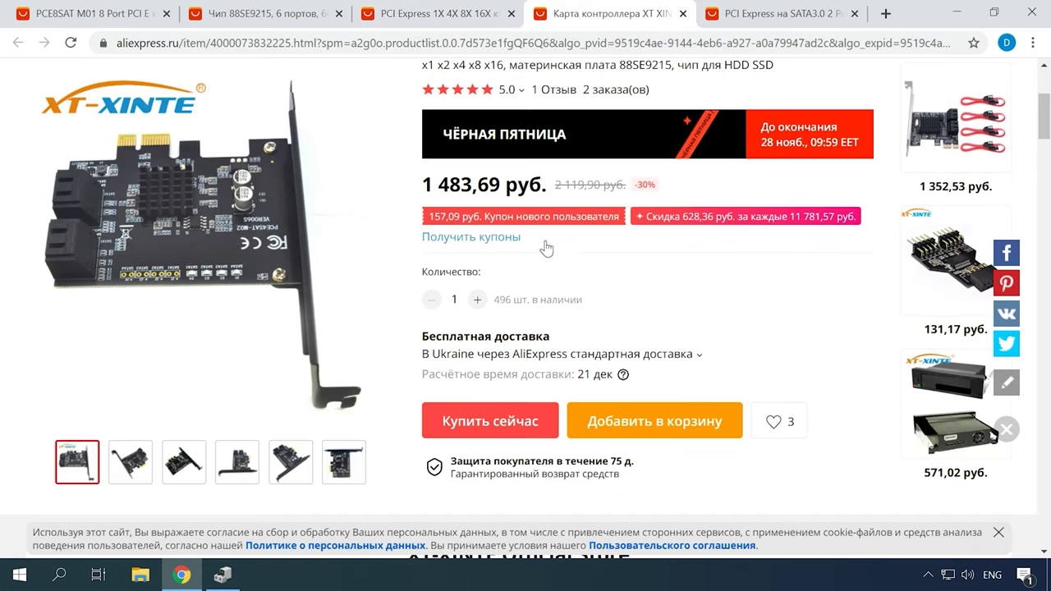
pyautogui.click(753, 13)
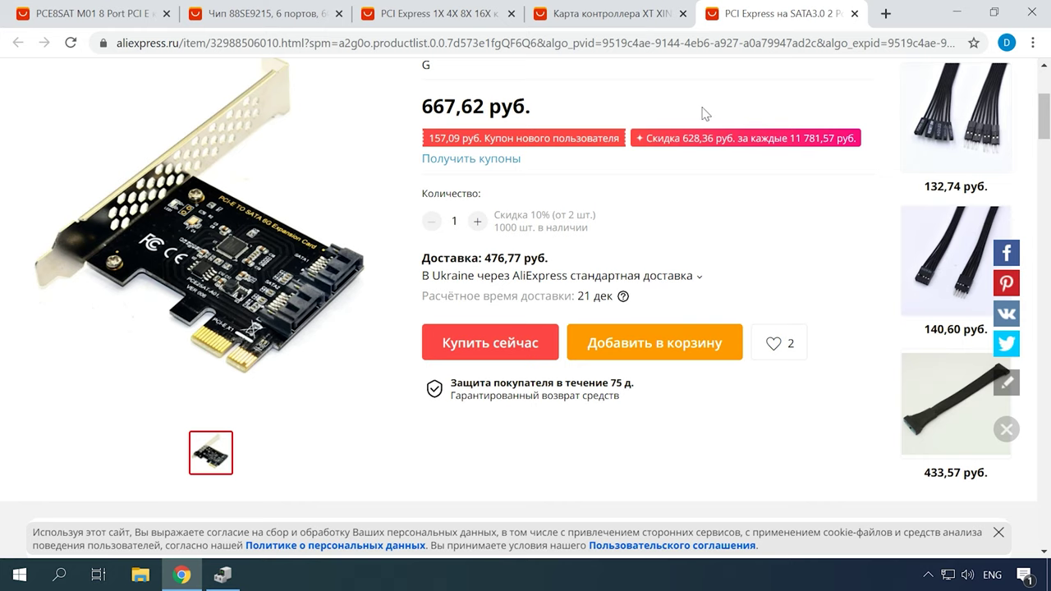
pyautogui.click(276, 16)
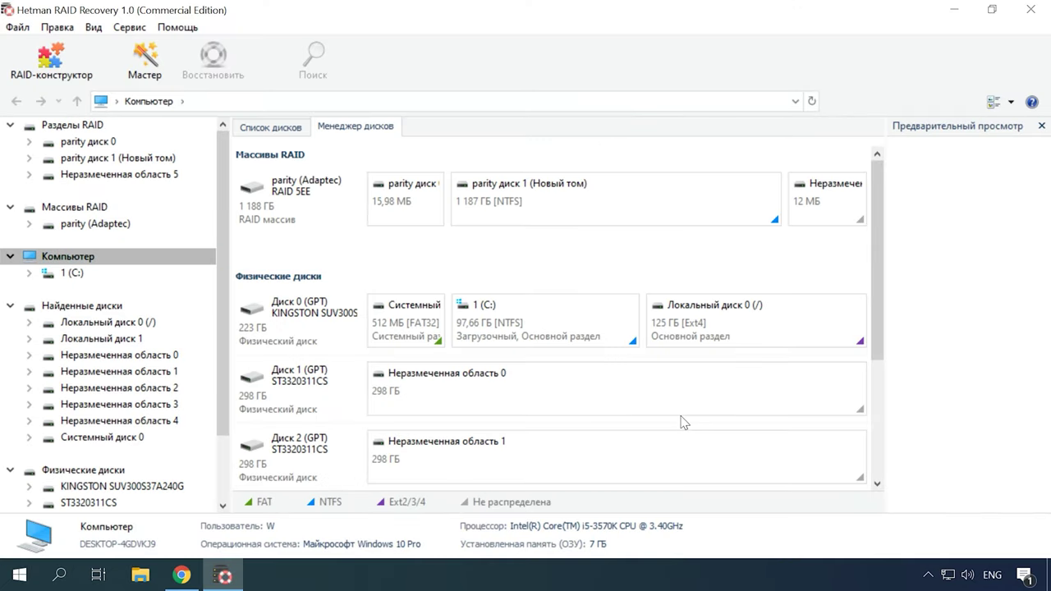
# Step: Return to Hetman RAID Recovery and quick-scan the array's parity диск 1 (Новый том) volume to open its contents
pyautogui.click(258, 218)
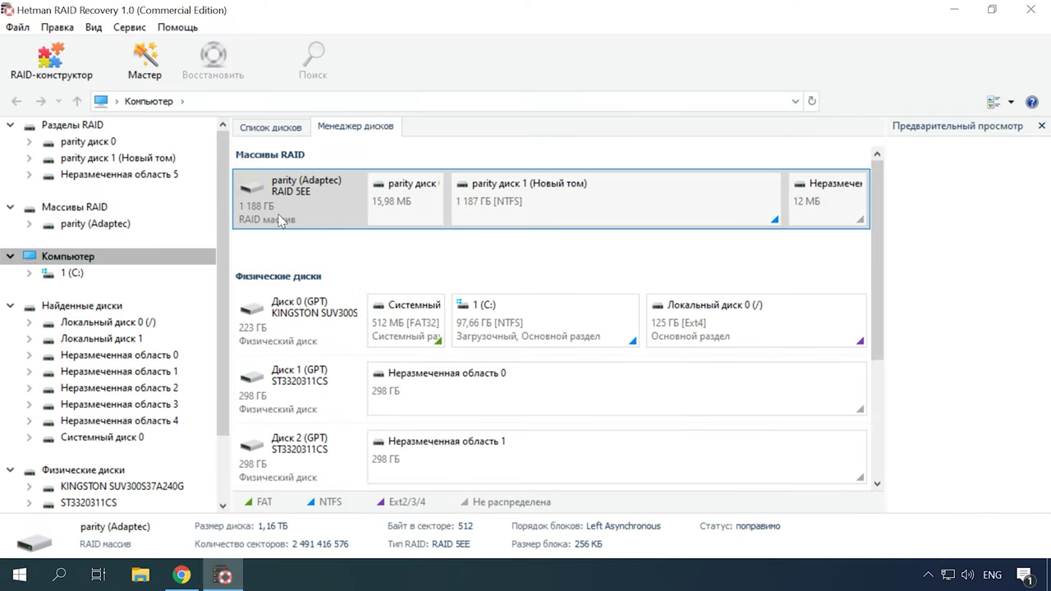
pyautogui.rightClick(564, 220)
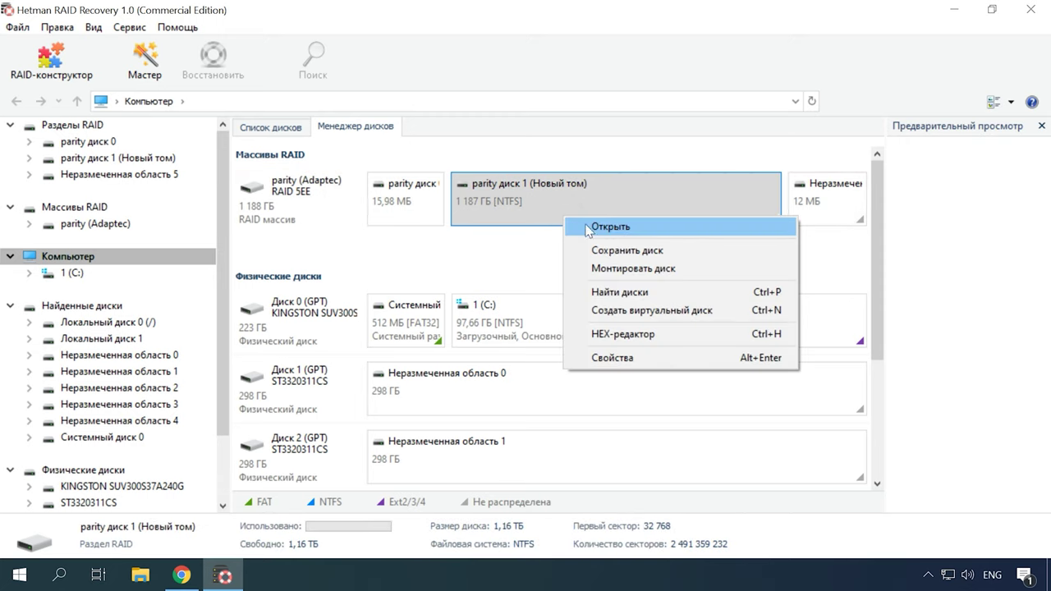
pyautogui.click(612, 229)
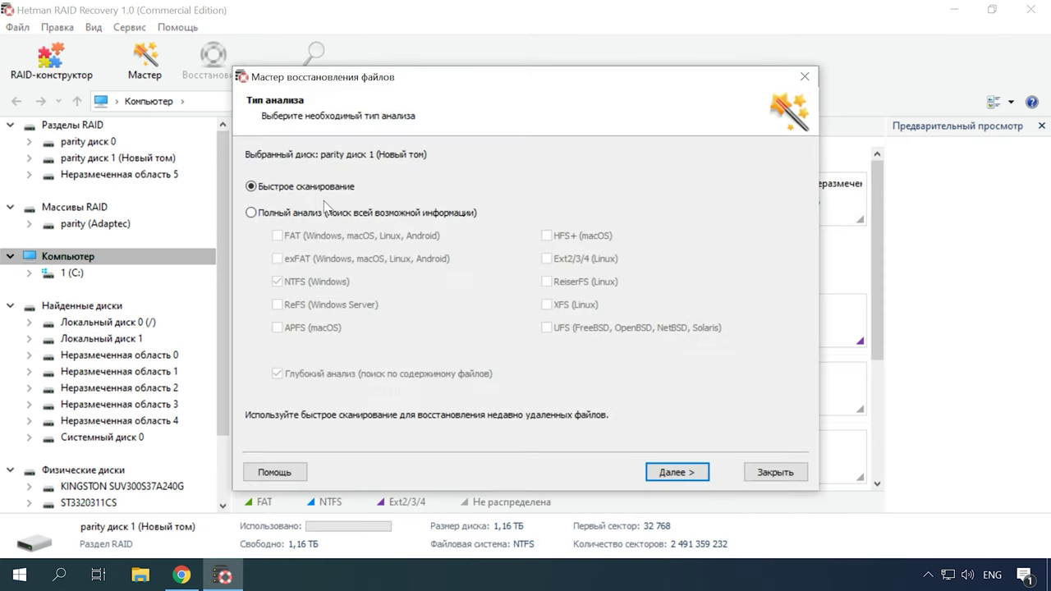
pyautogui.click(677, 474)
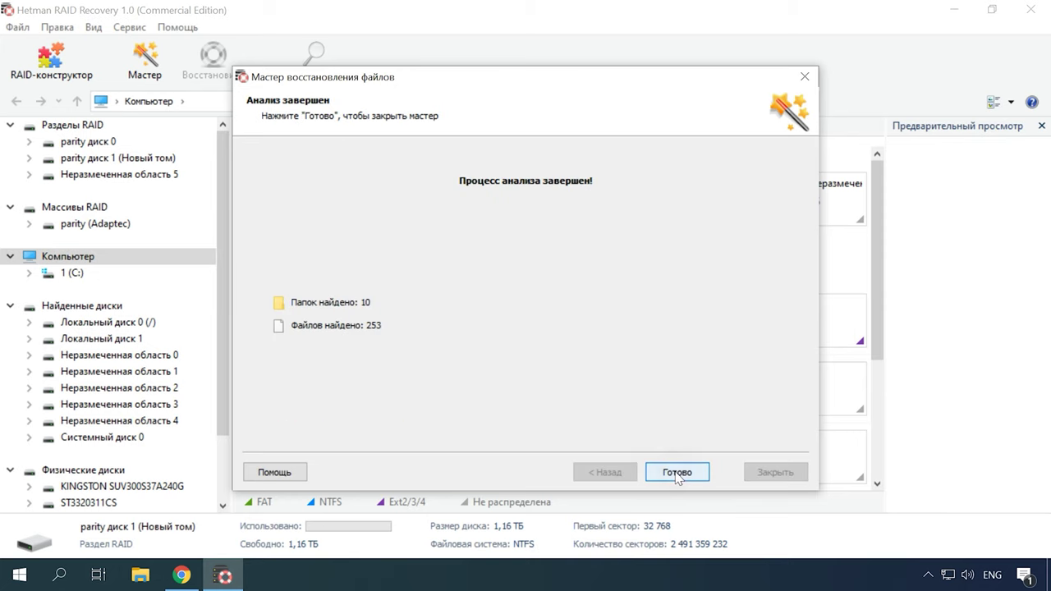
pyautogui.click(678, 473)
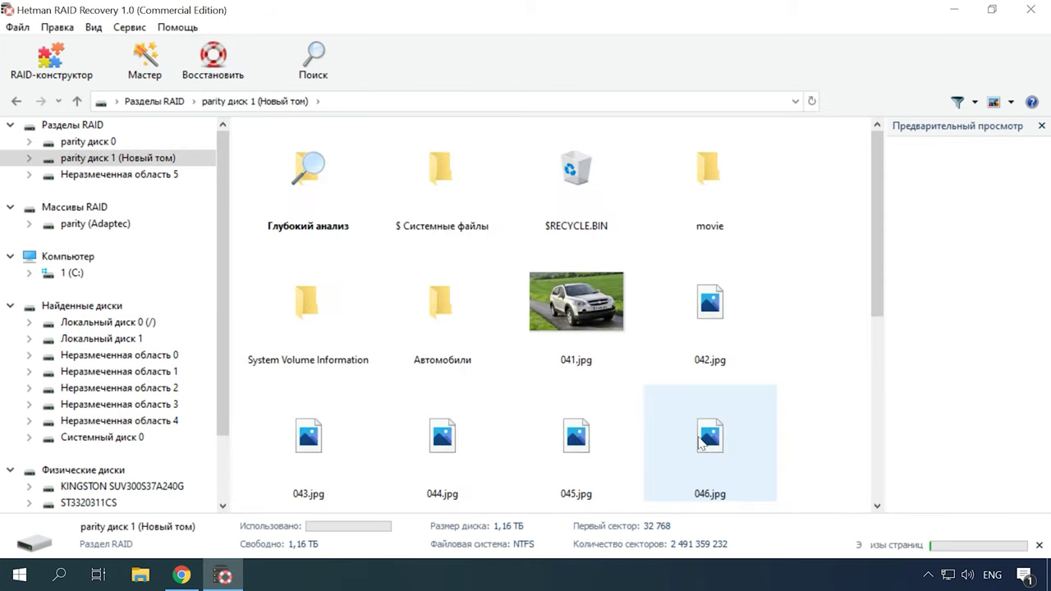
# Step: Check the files in the volume's root and in its movie folder, then return to the root
pyautogui.scroll(-3, 837, 336)
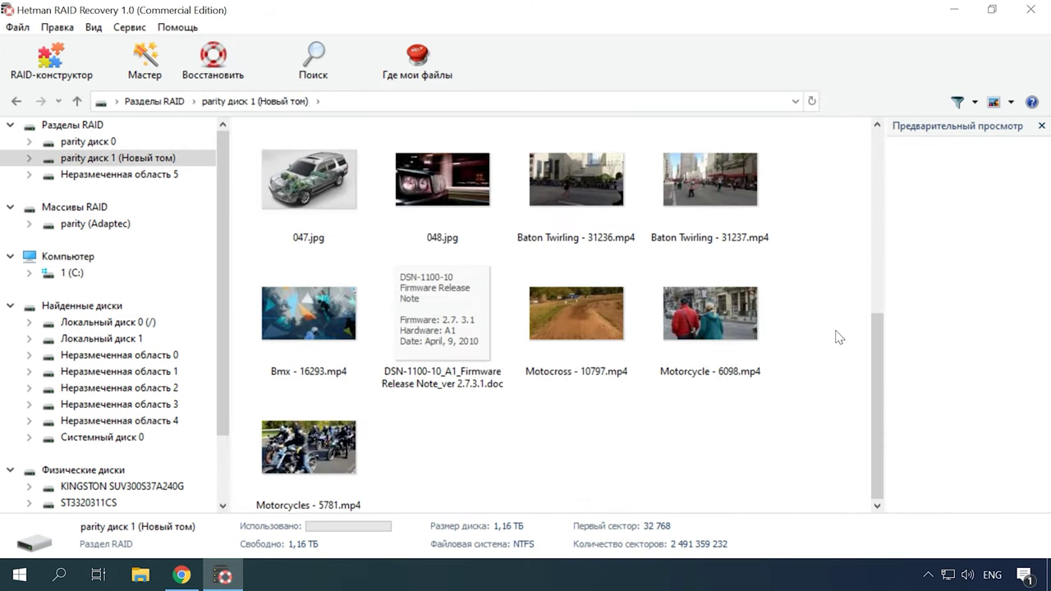
pyautogui.scroll(3, 837, 336)
pyautogui.click(724, 208)
pyautogui.doubleClick(725, 207)
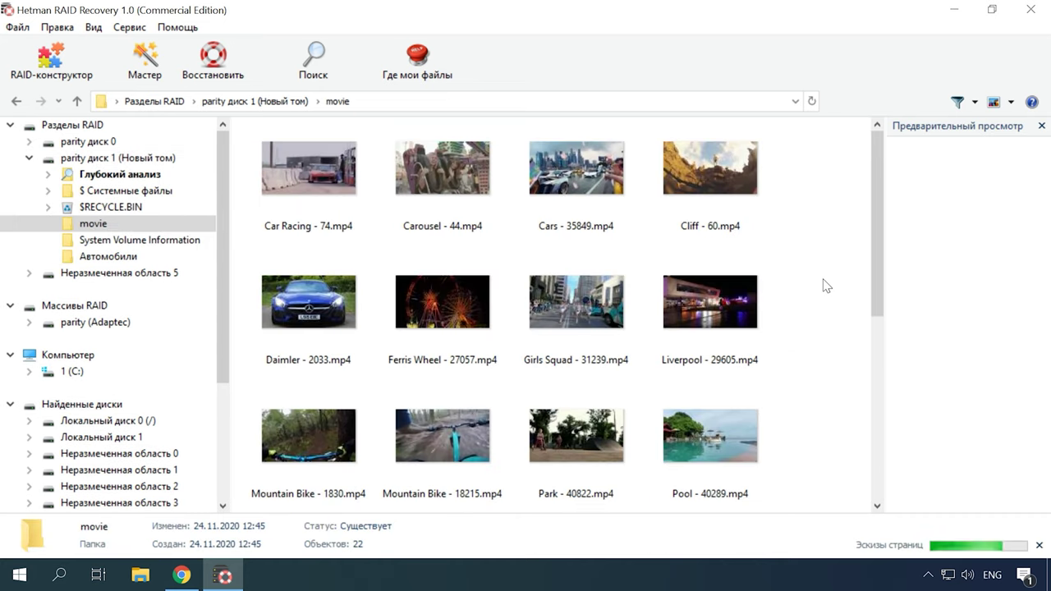
pyautogui.scroll(-5, 823, 284)
pyautogui.scroll(5, 825, 284)
pyautogui.press('BackSpace')
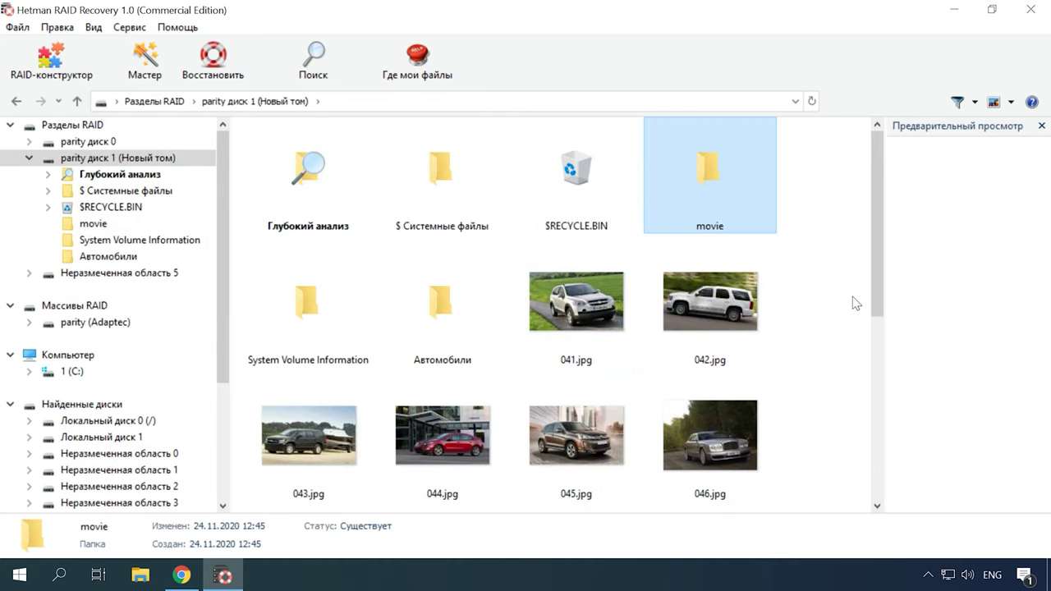
# Step: Select everything in the volume's root except Глубокий анализ, $ Системные файлы, $RECYCLE.BIN and System Volume Information
pyautogui.moveTo(845, 152); pyautogui.dragTo(211, 530)
pyautogui.scroll(5, 362, 371)
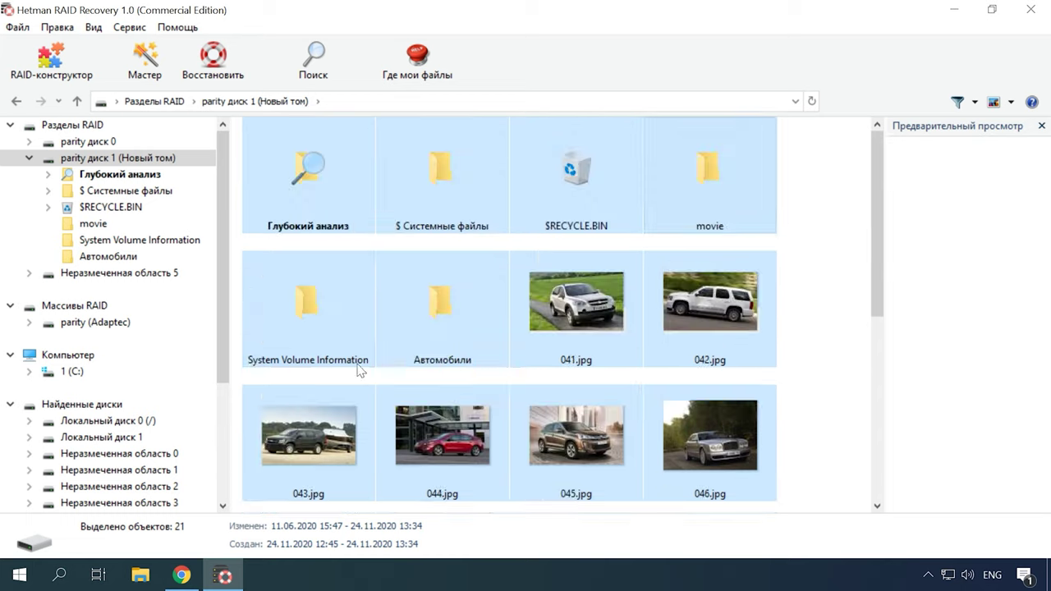
pyautogui.keyDown('ctrl'); pyautogui.click(322, 258); pyautogui.keyUp('ctrl')
pyautogui.keyDown('ctrl'); pyautogui.click(442, 177); pyautogui.keyUp('ctrl')
pyautogui.keyDown('ctrl'); pyautogui.click(577, 177); pyautogui.keyUp('ctrl')
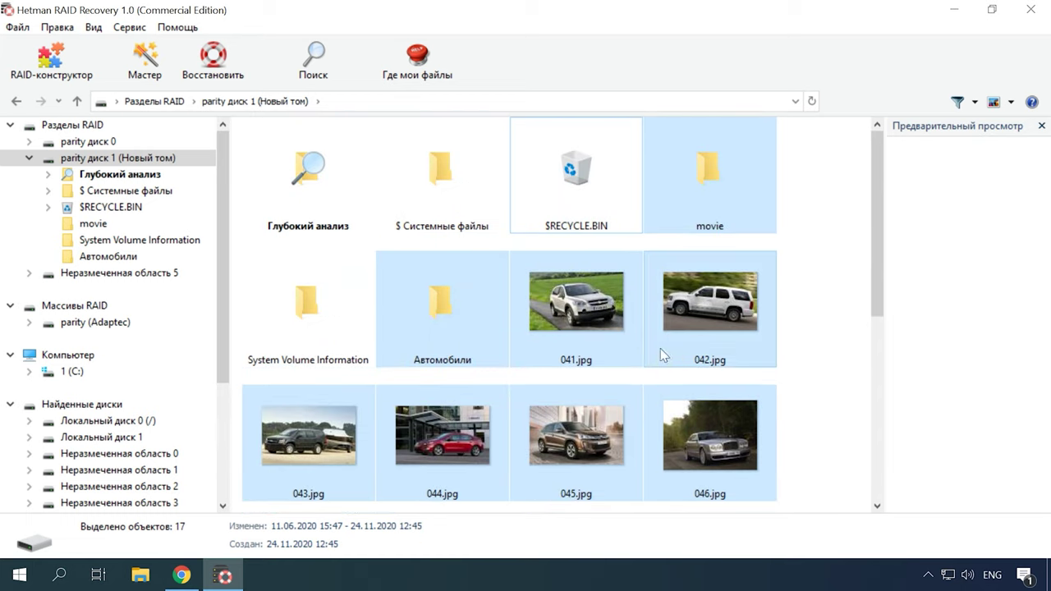
# Step: Recover the selected files to the hard disk folder C:\Восстановленные файлы\ and open that folder in File Explorer
pyautogui.click(213, 61)
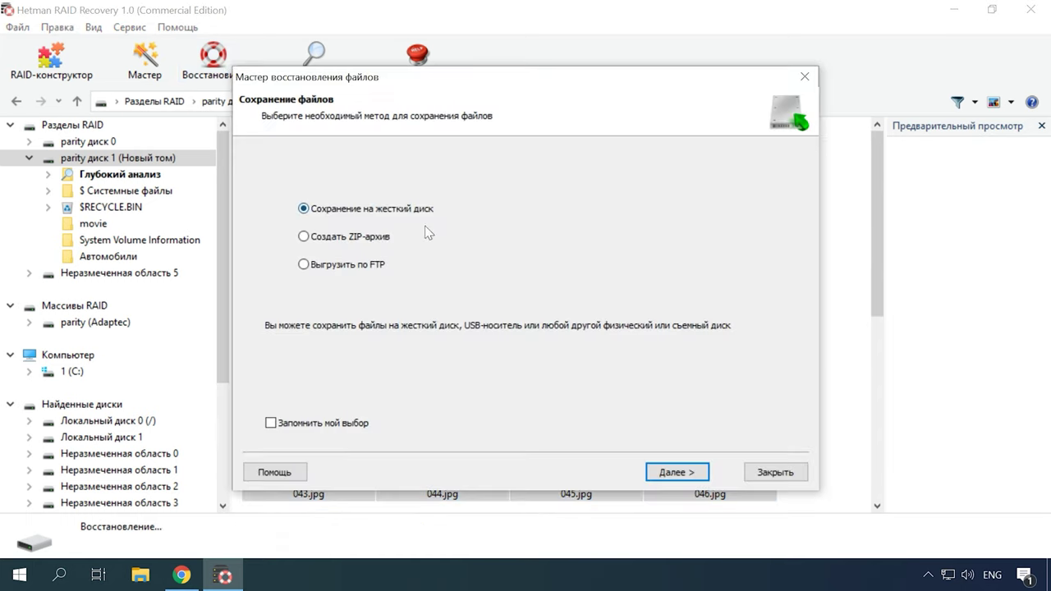
pyautogui.click(673, 472)
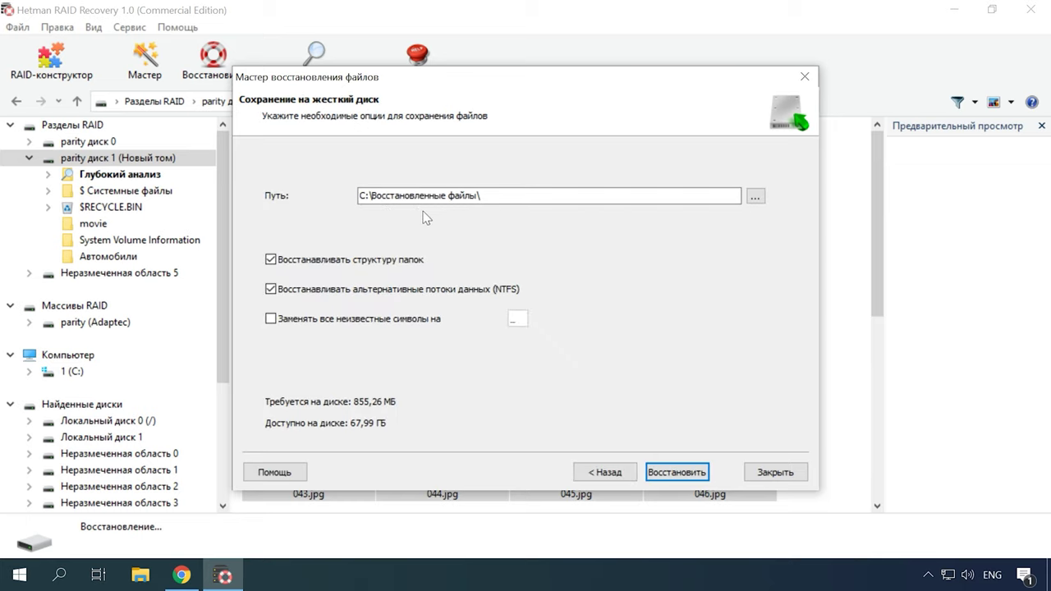
pyautogui.click(675, 475)
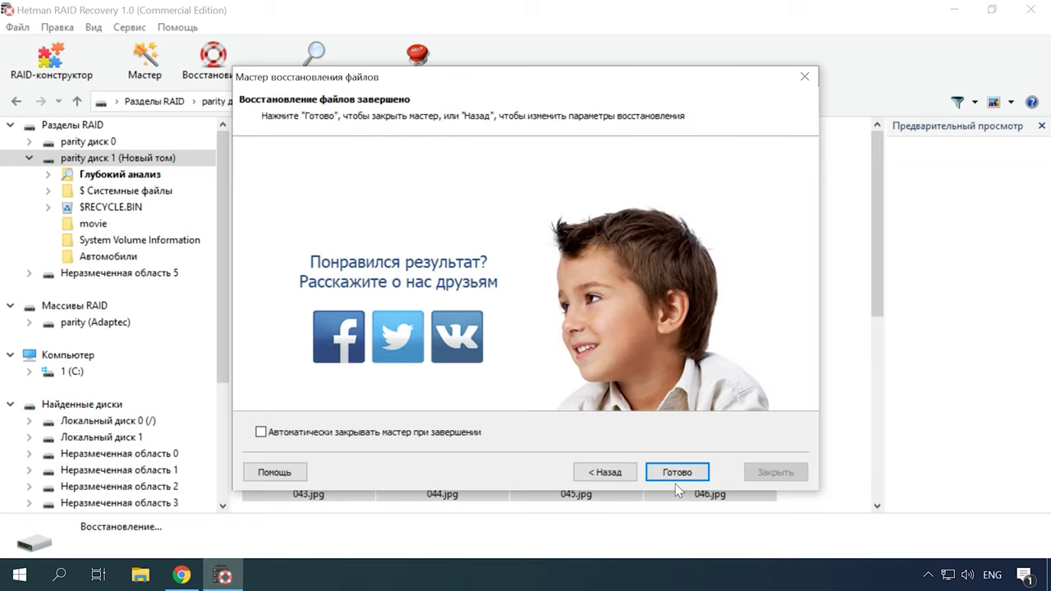
pyautogui.click(673, 475)
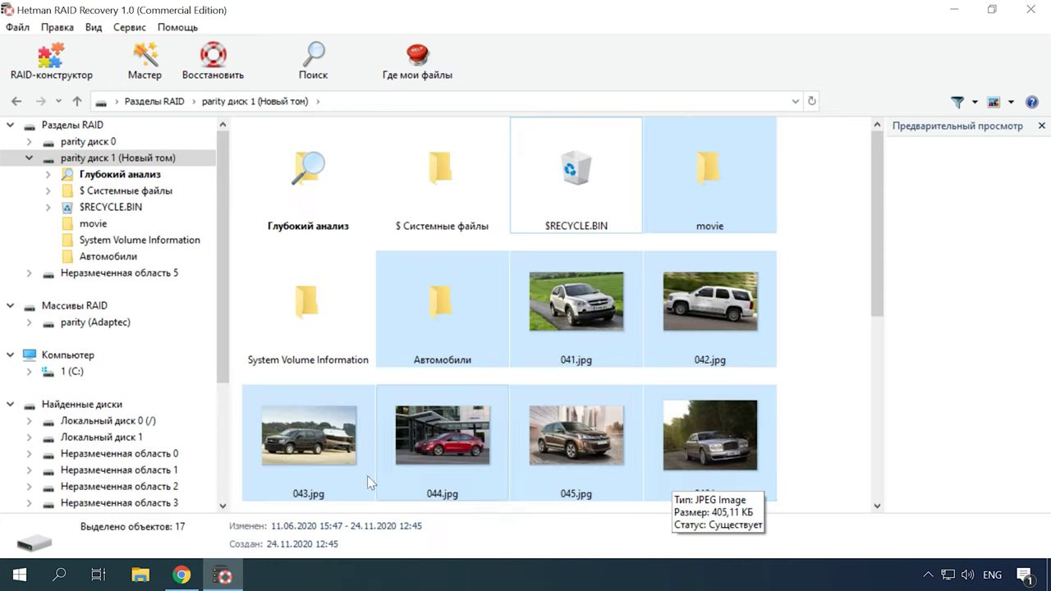
pyautogui.click(138, 577)
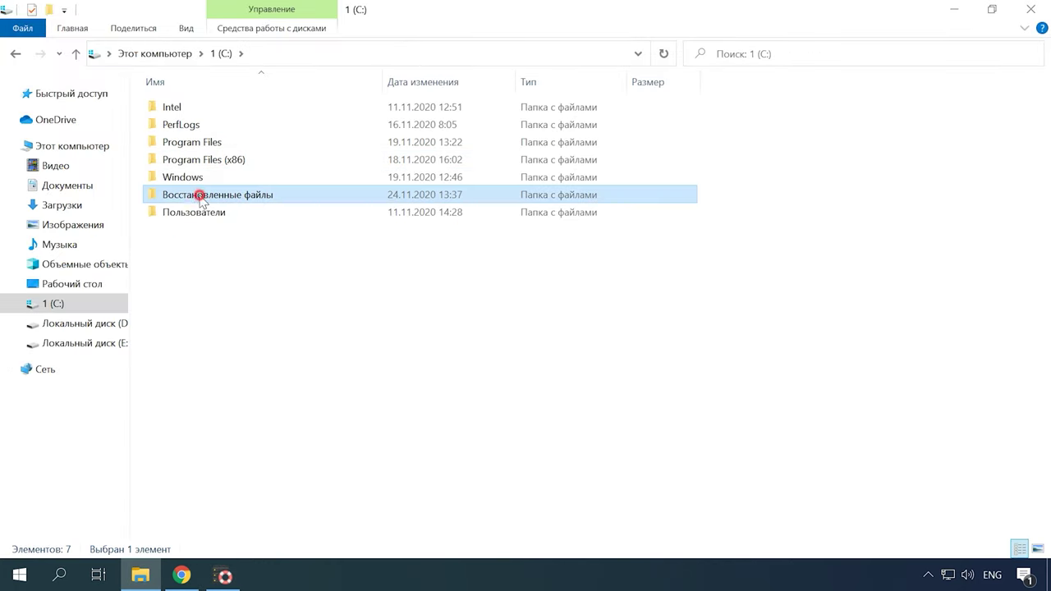
pyautogui.doubleClick(203, 197)
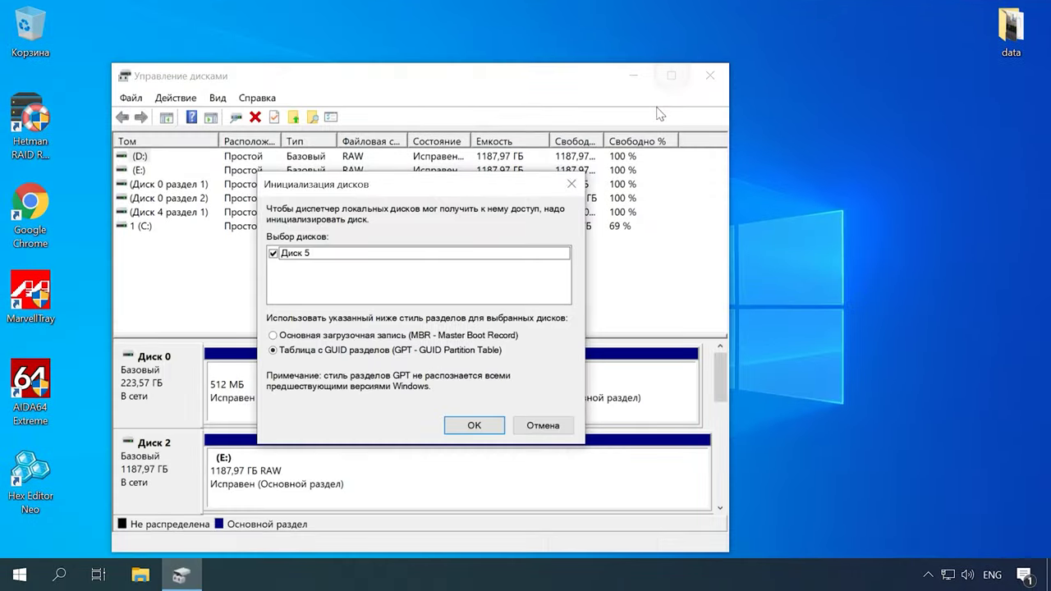
# Step: Decline initializing Диск 5 in Disk Management and examine the volumes and status of all connected disks
pyautogui.click(543, 434)
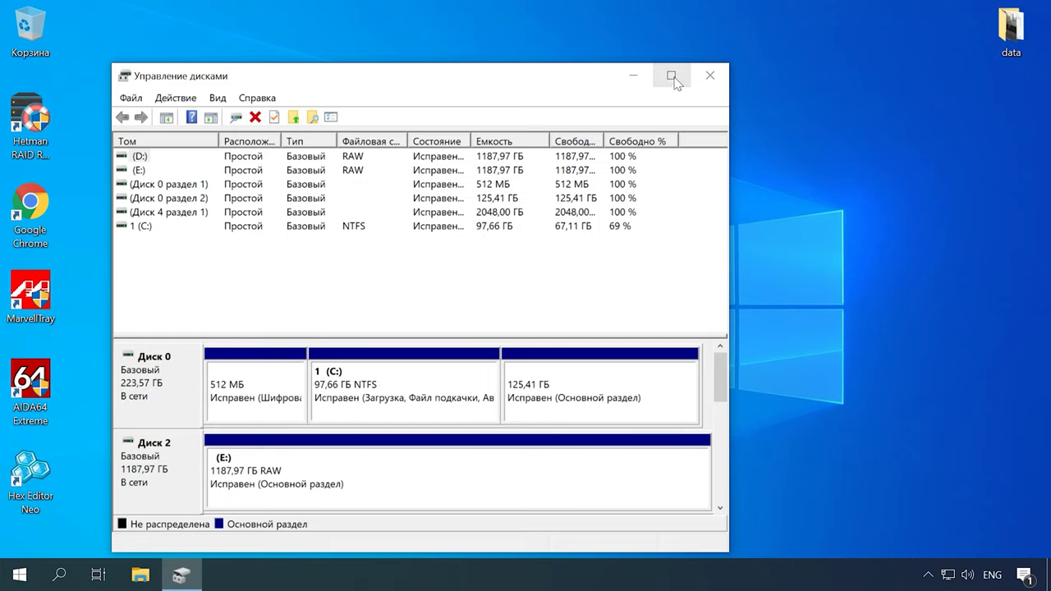
pyautogui.click(671, 75)
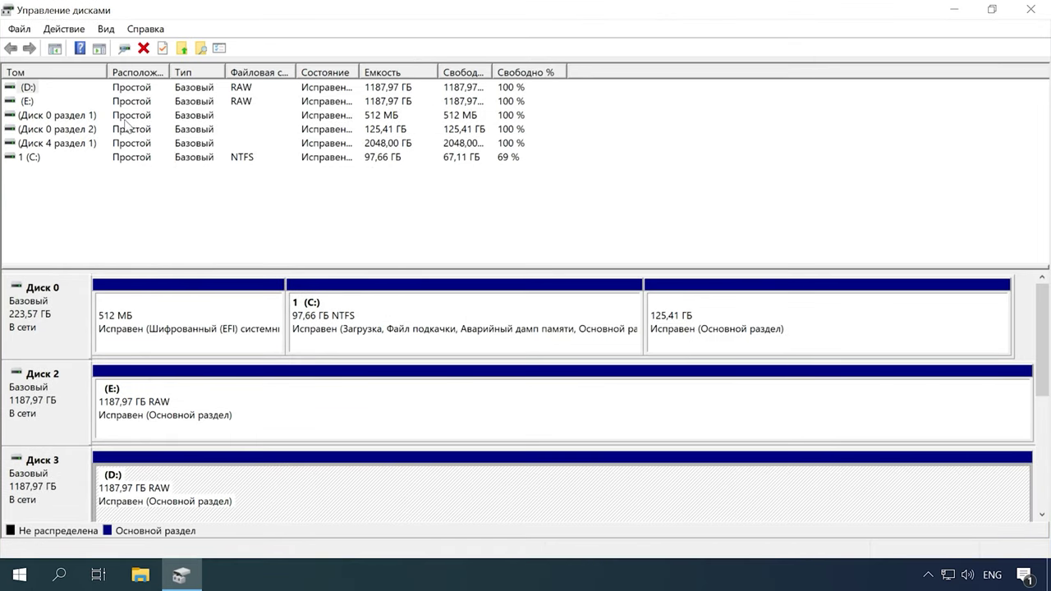
pyautogui.click(209, 401)
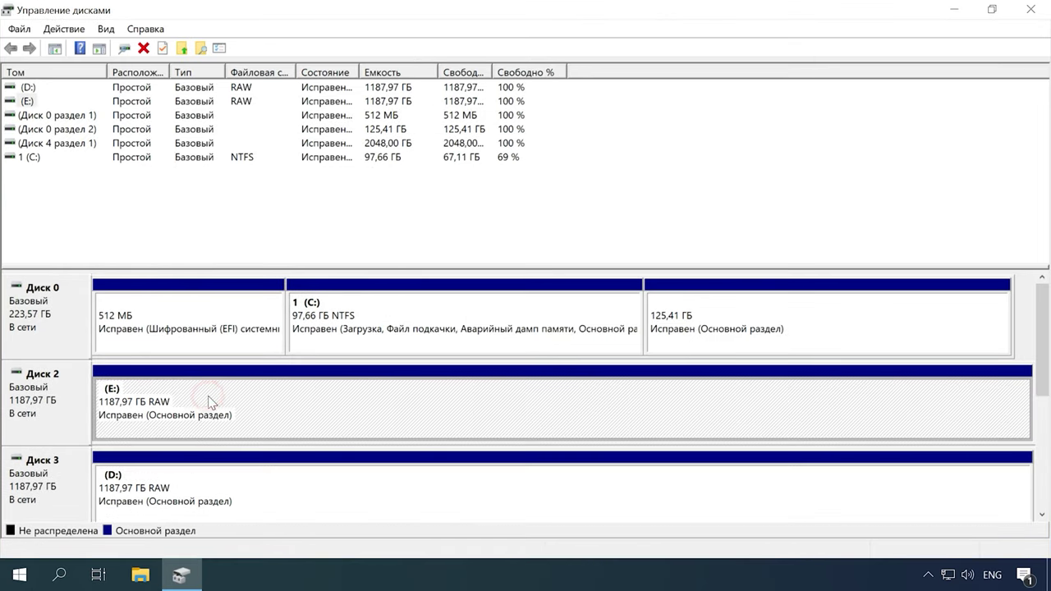
pyautogui.moveTo(1044, 365); pyautogui.dragTo(1047, 466)
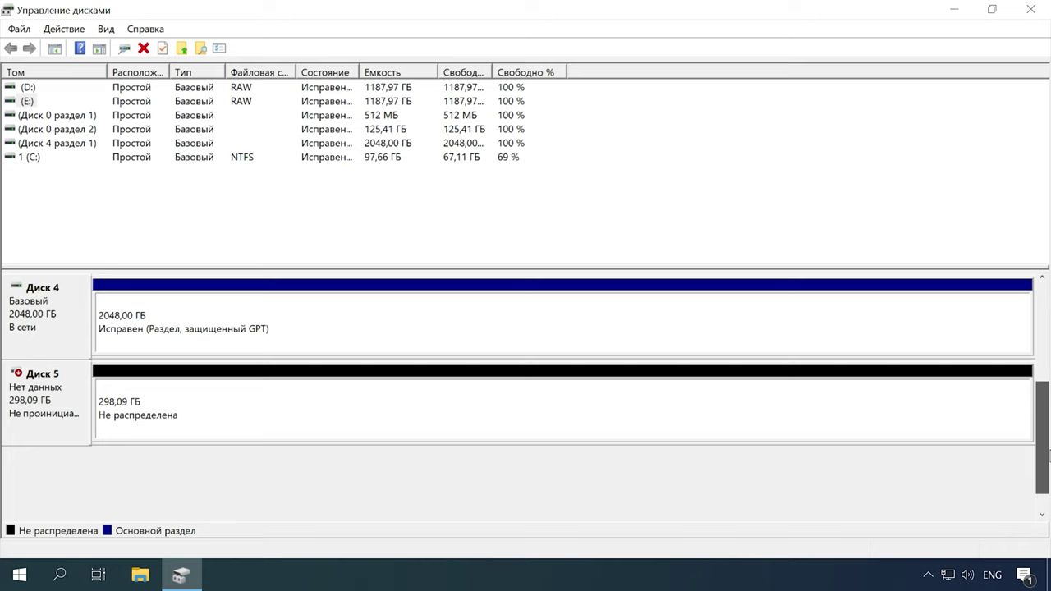
pyautogui.moveTo(1048, 455); pyautogui.dragTo(1048, 351)
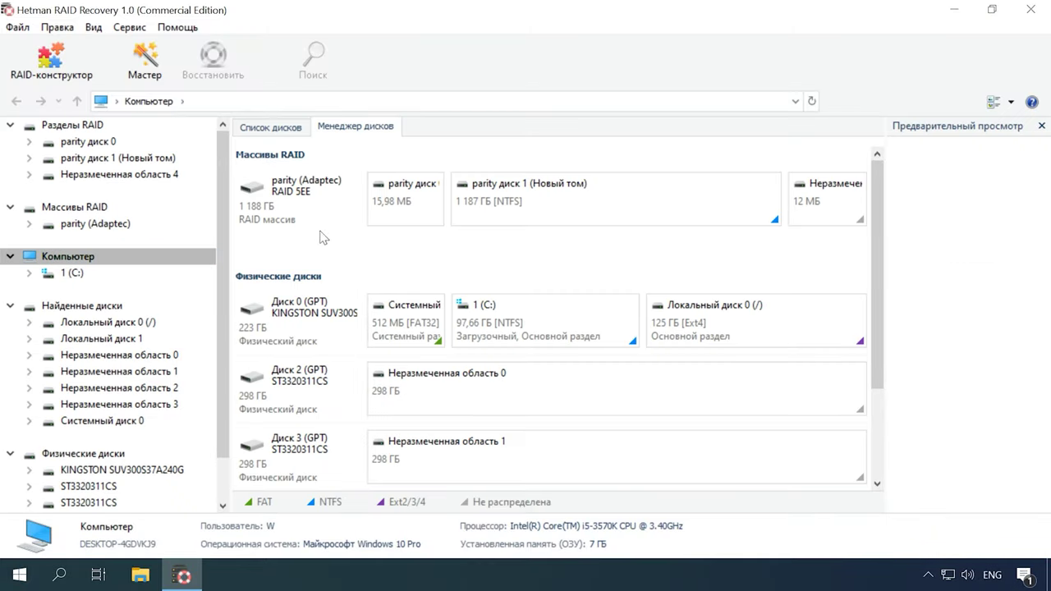
# Step: In Hetman RAID Recovery, load the automatically detected parity (Adaptec) array into the RAID constructor
pyautogui.click(297, 209)
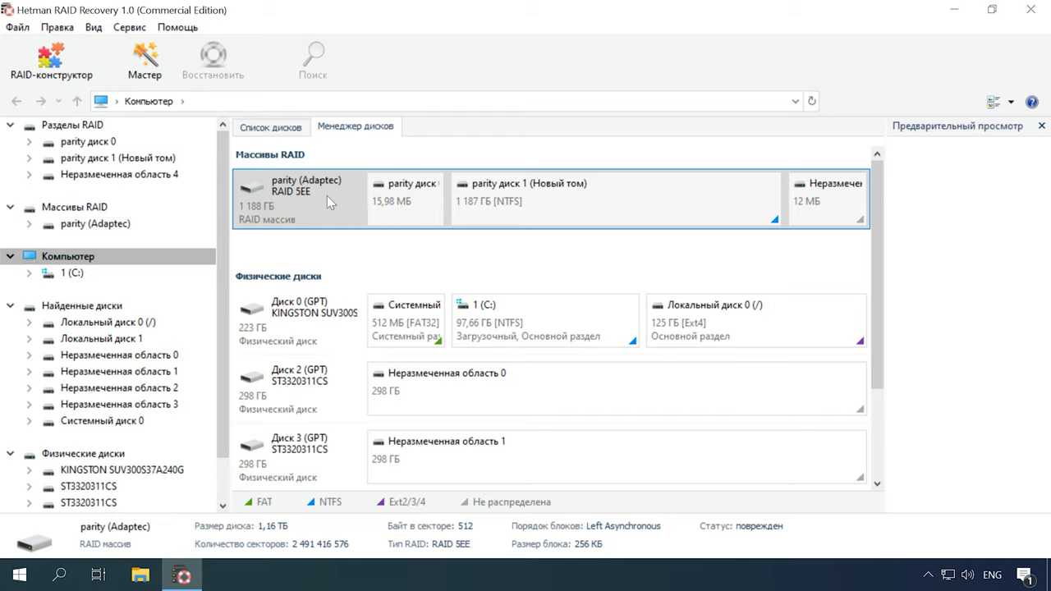
pyautogui.click(33, 78)
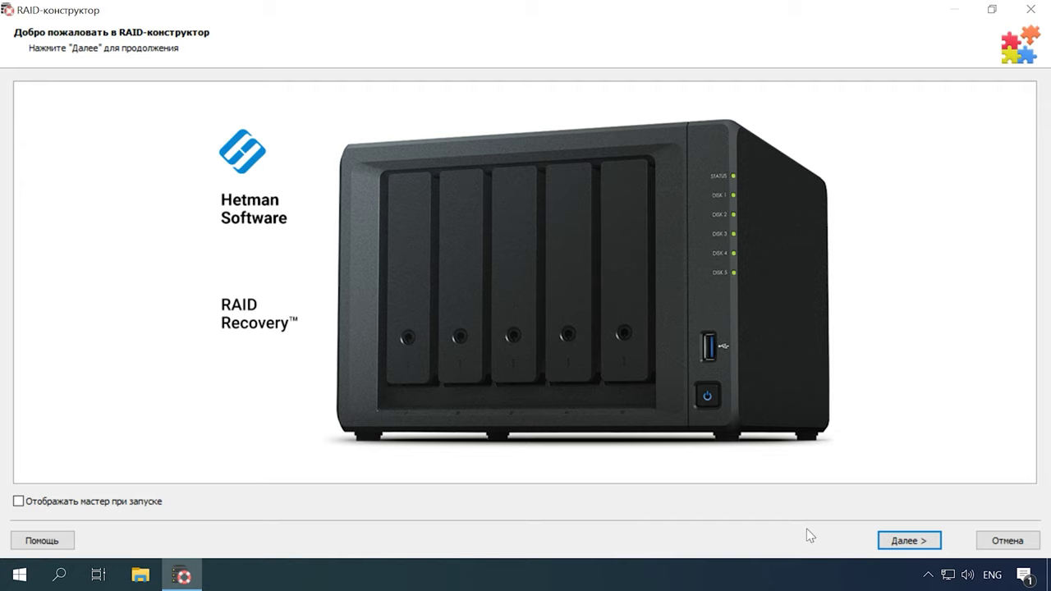
pyautogui.click(921, 542)
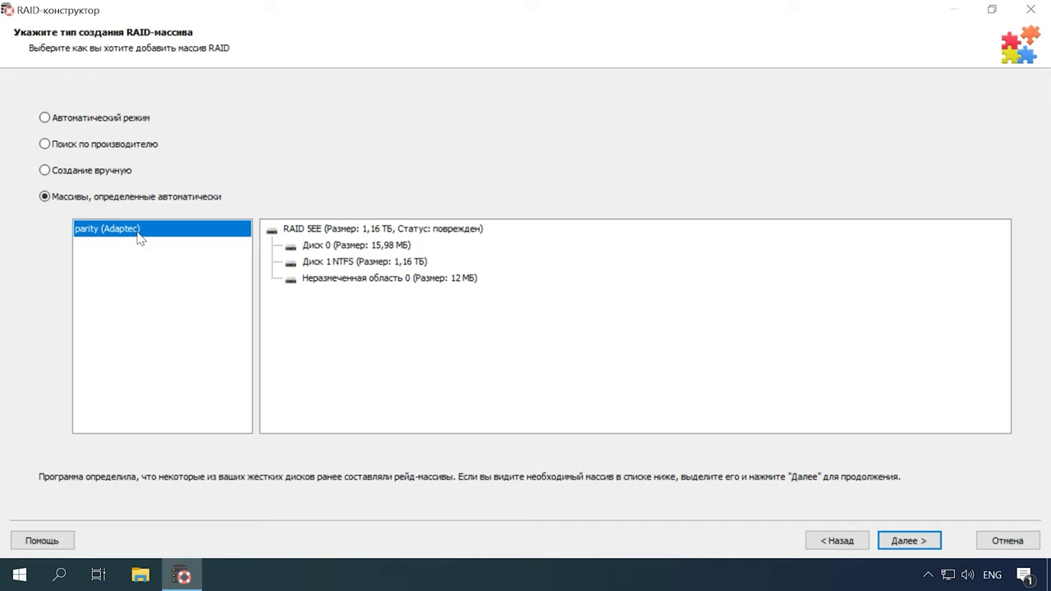
pyautogui.click(59, 174)
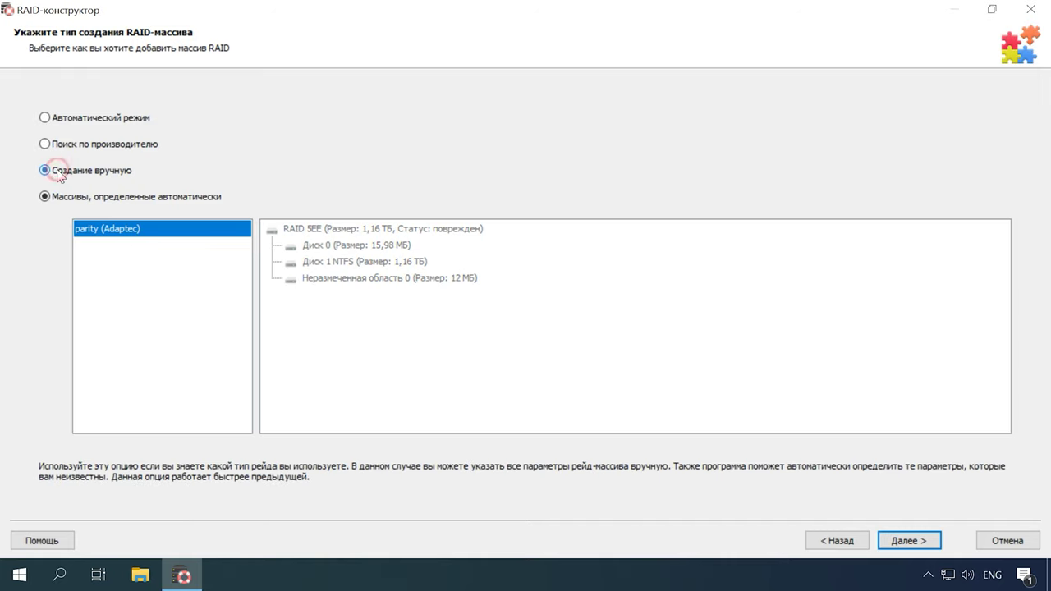
pyautogui.click(100, 195)
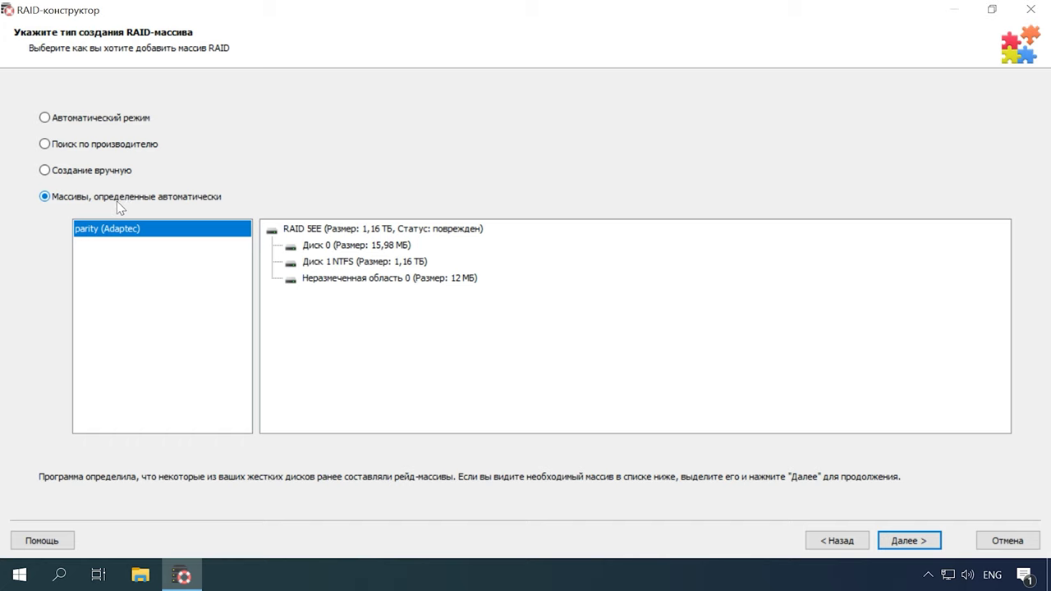
pyautogui.click(916, 545)
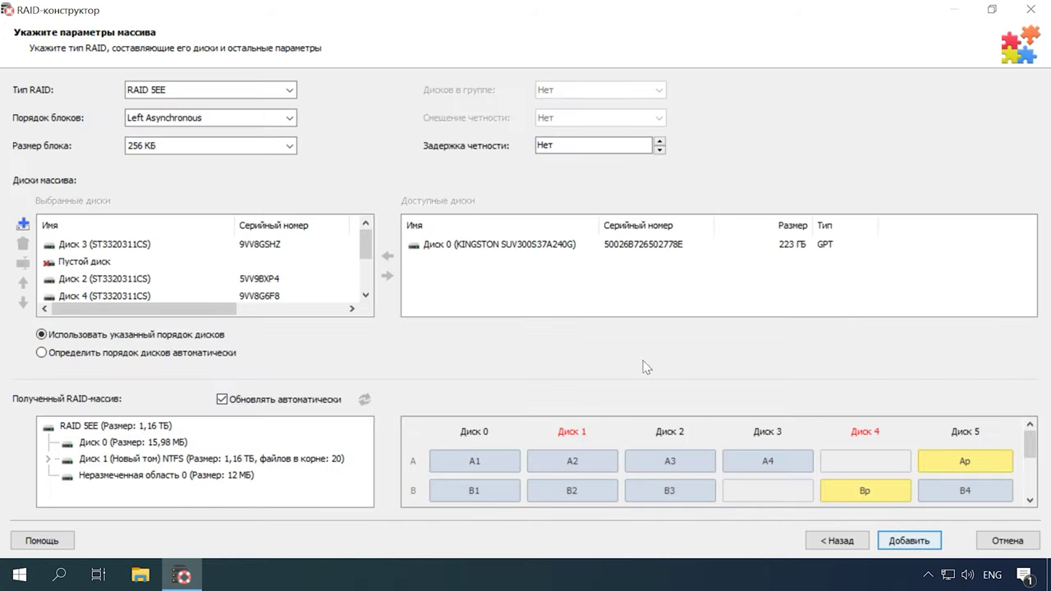
# Step: Review the constructor's options for RAID type, block order and block size without changing them
pyautogui.click(218, 94)
pyautogui.click(218, 95)
pyautogui.click(213, 118)
pyautogui.click(213, 117)
pyautogui.click(214, 146)
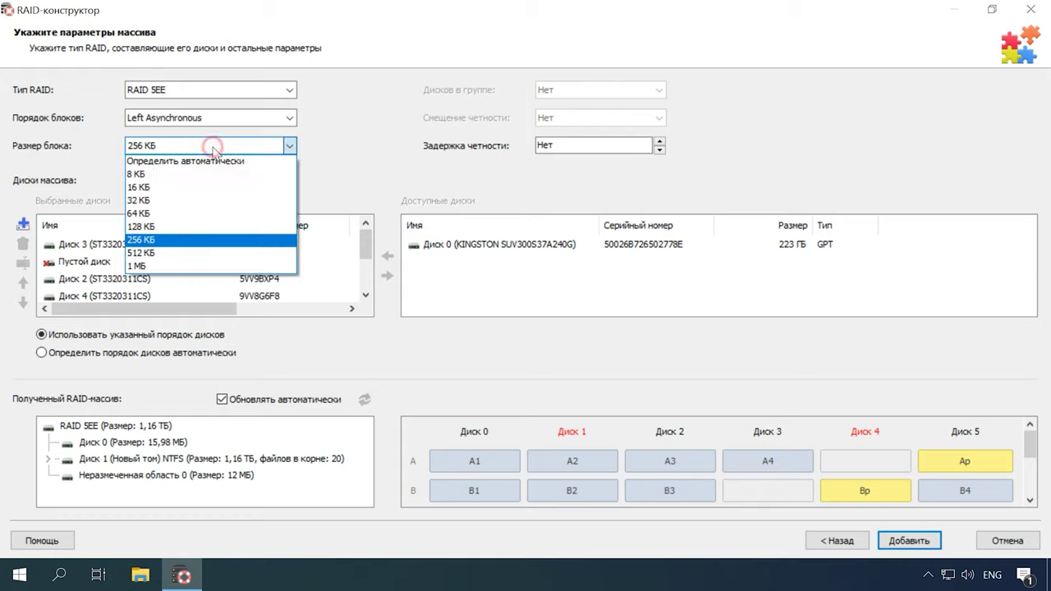
pyautogui.click(214, 147)
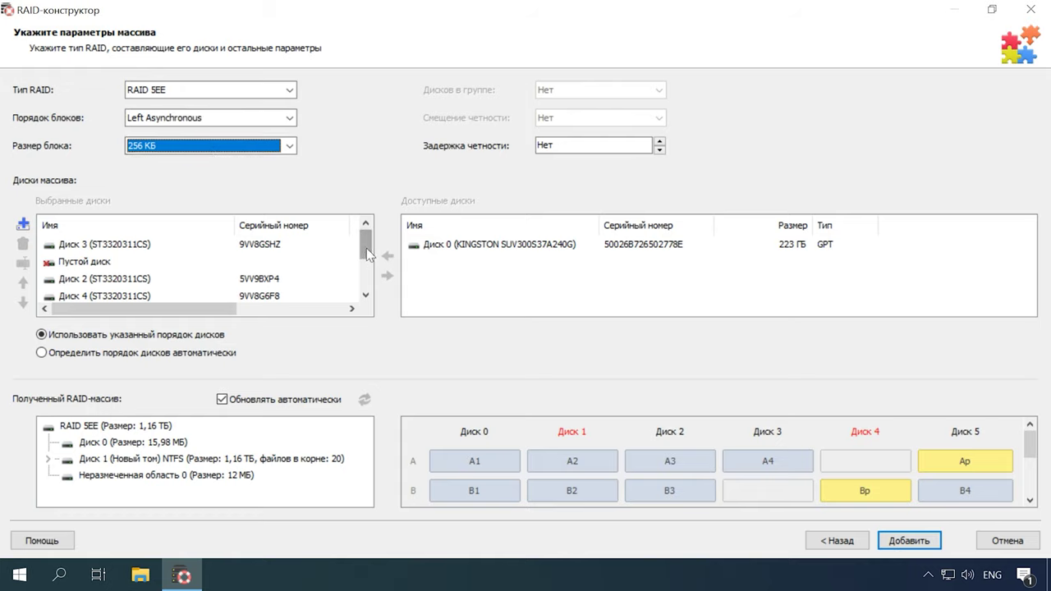
# Step: Check the array's member disks, including Диск 3 and Диск 2, and add the constructed RAID 5EE array
pyautogui.moveTo(367, 252)
pyautogui.mouseDown()
pyautogui.moveTo(365, 282)
pyautogui.moveTo(367, 250)
pyautogui.mouseUp()
pyautogui.click(168, 246)
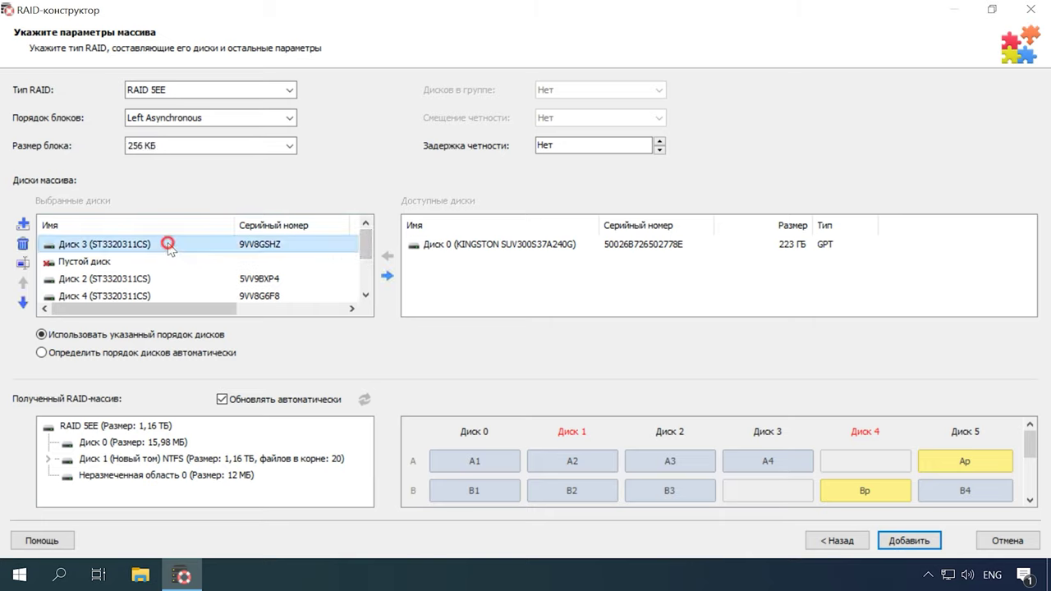
pyautogui.click(154, 279)
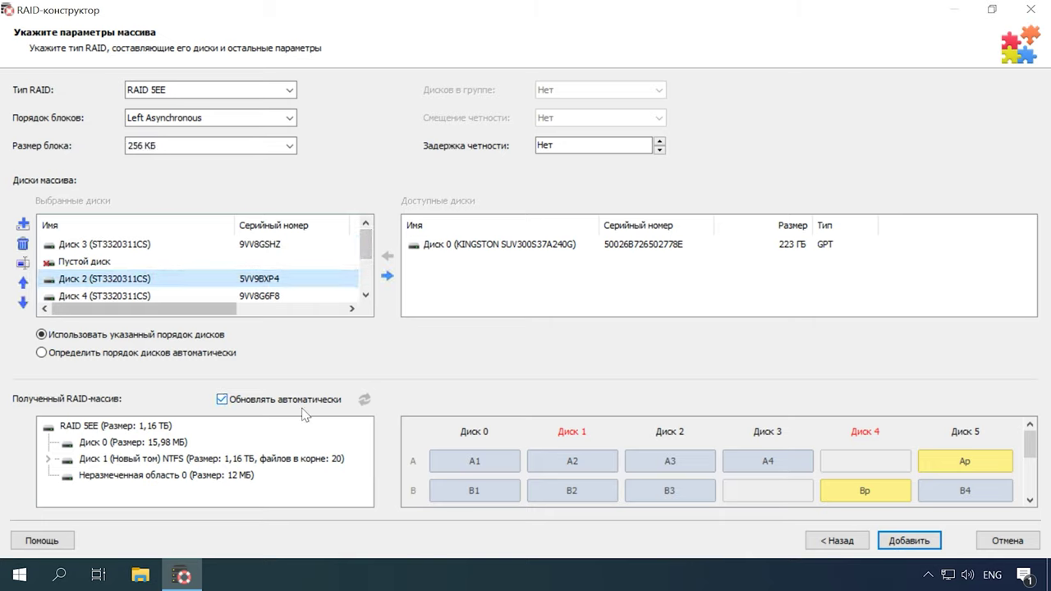
pyautogui.click(906, 548)
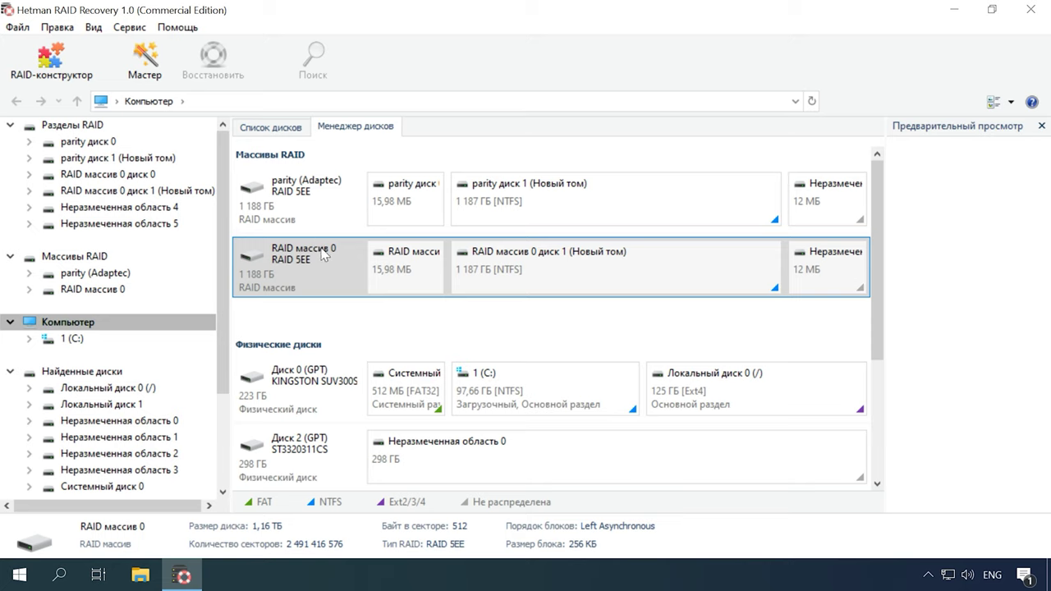
# Step: Open the new array's RAID массив 0 диск 1 (Новый том) volume with a quick scan
pyautogui.rightClick(553, 278)
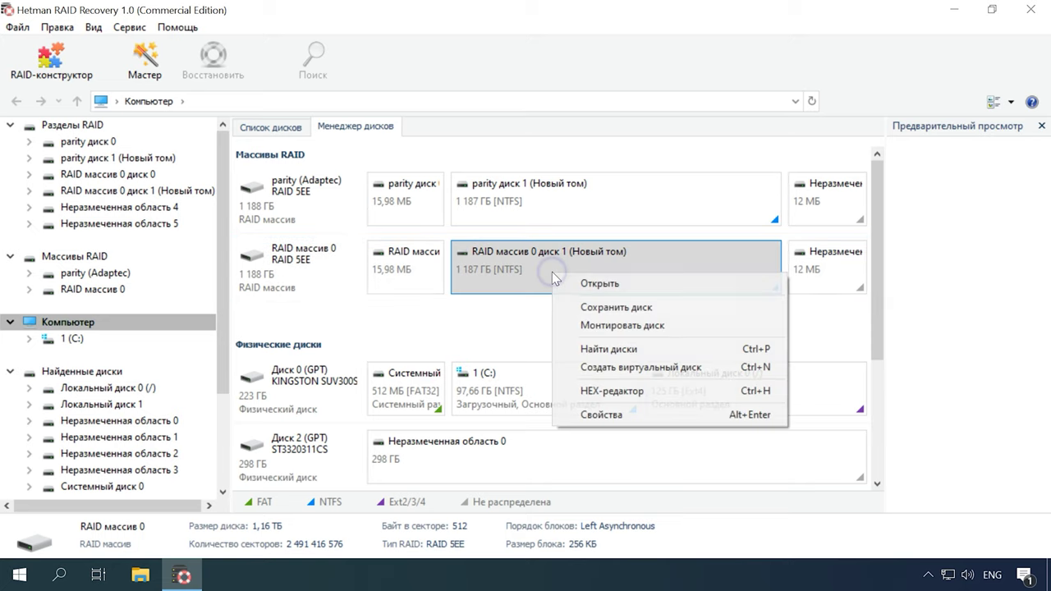
pyautogui.click(598, 289)
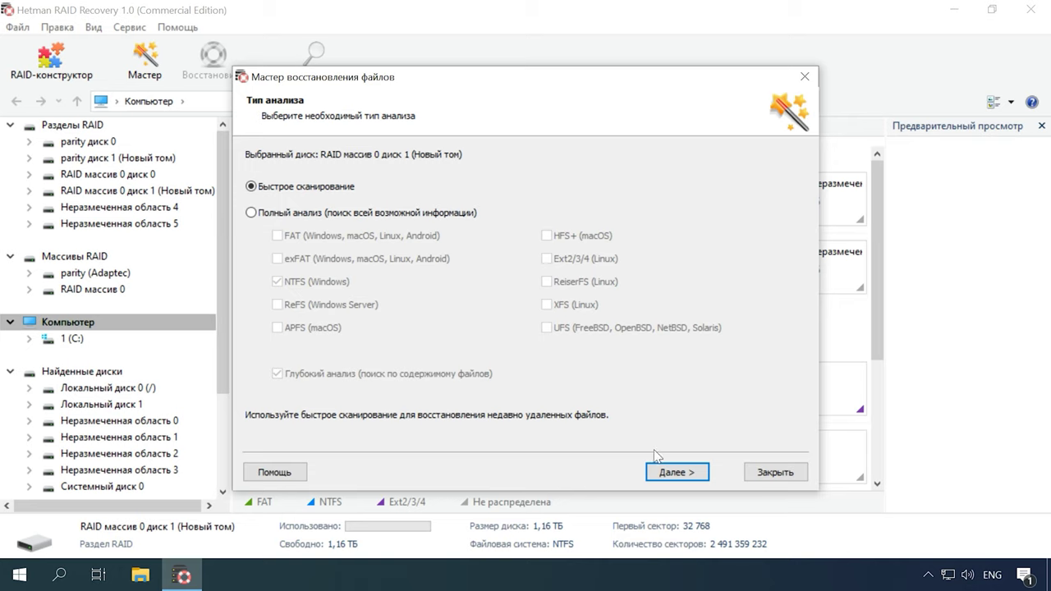
pyautogui.click(671, 472)
pyautogui.click(675, 472)
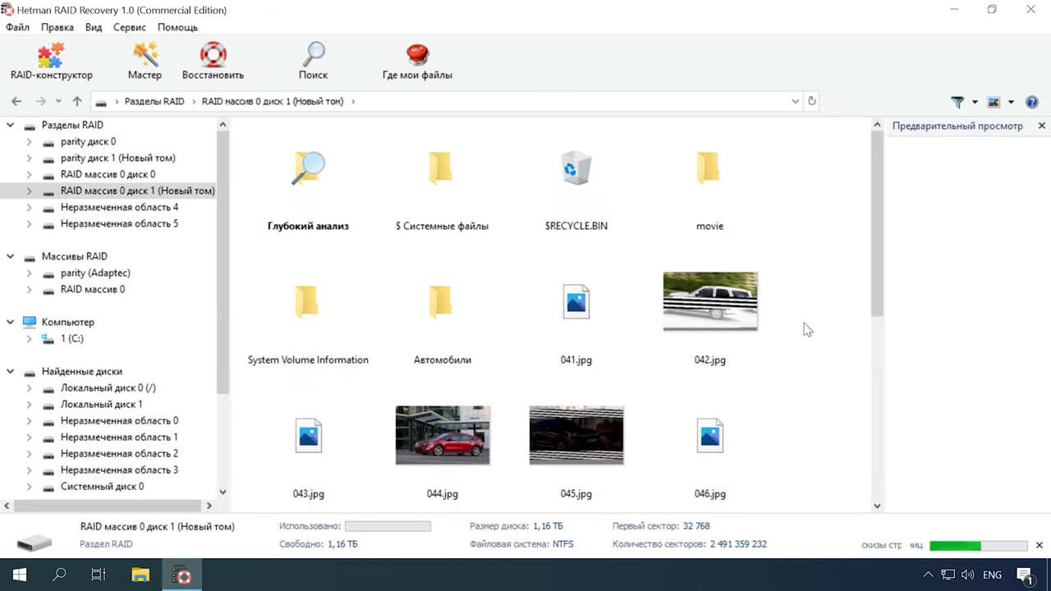
# Step: Preview files in the volume's root, including 042.jpg, 044.jpg, 045.jpg, Motocross - 10797.mp4 and Motorcycle - 6098.mp4, for damage
pyautogui.click(668, 324)
pyautogui.click(460, 435)
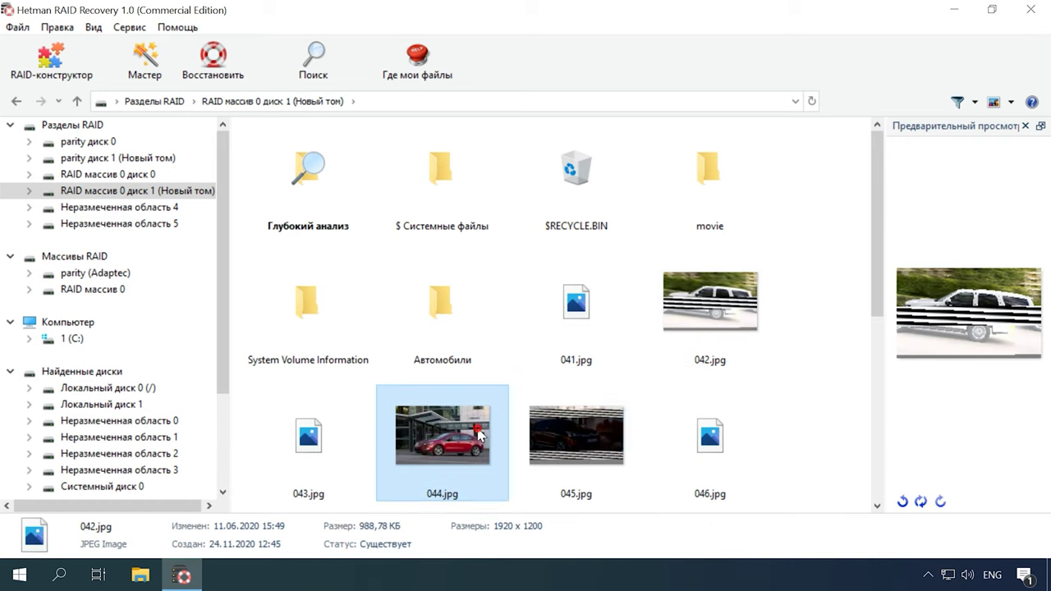
pyautogui.click(564, 439)
pyautogui.scroll(-5, 633, 422)
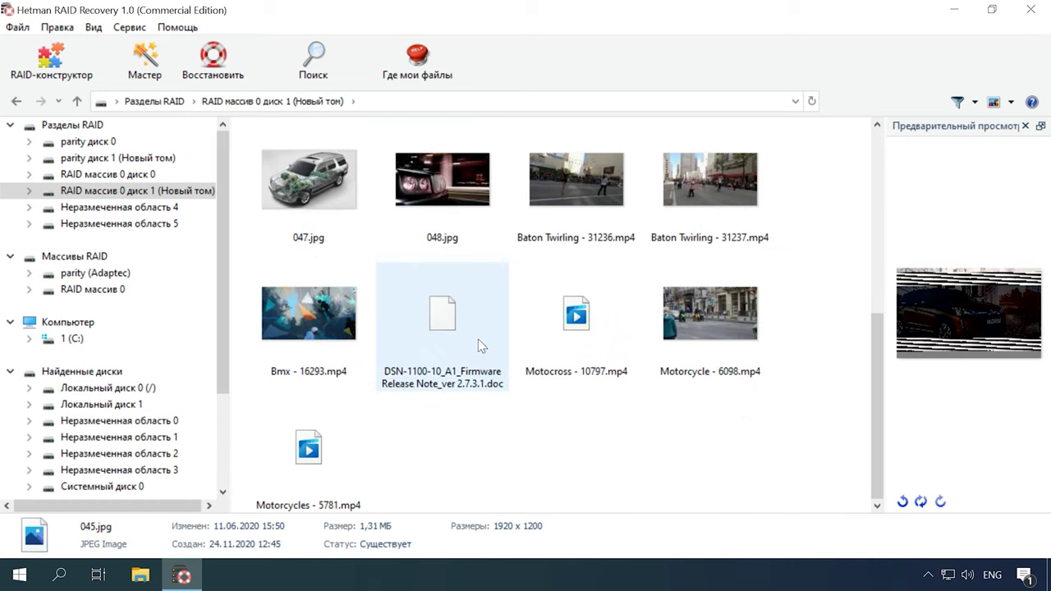
pyautogui.click(595, 357)
pyautogui.click(711, 355)
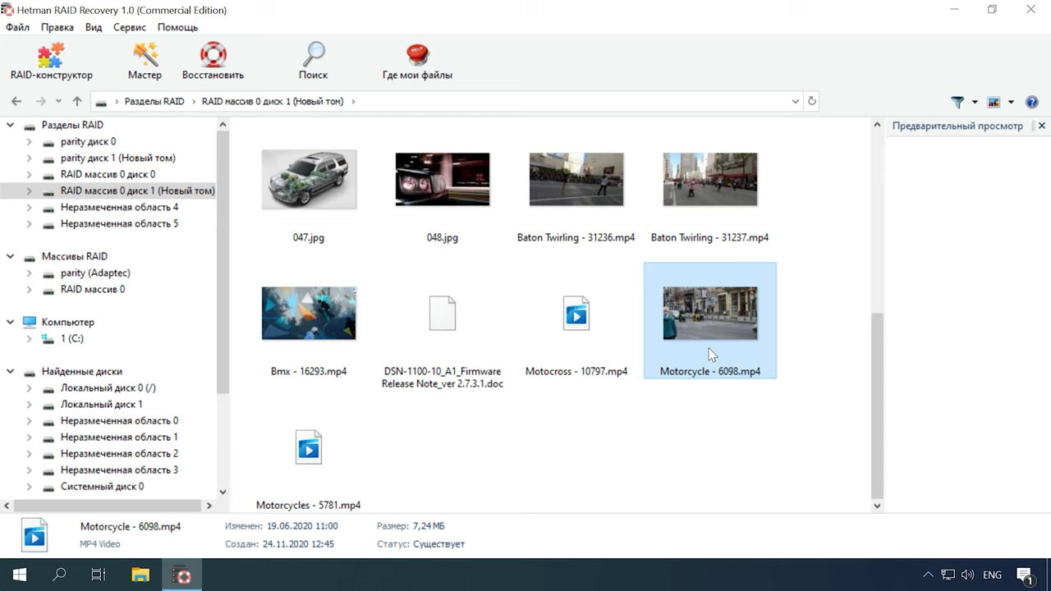
pyautogui.scroll(5, 405, 431)
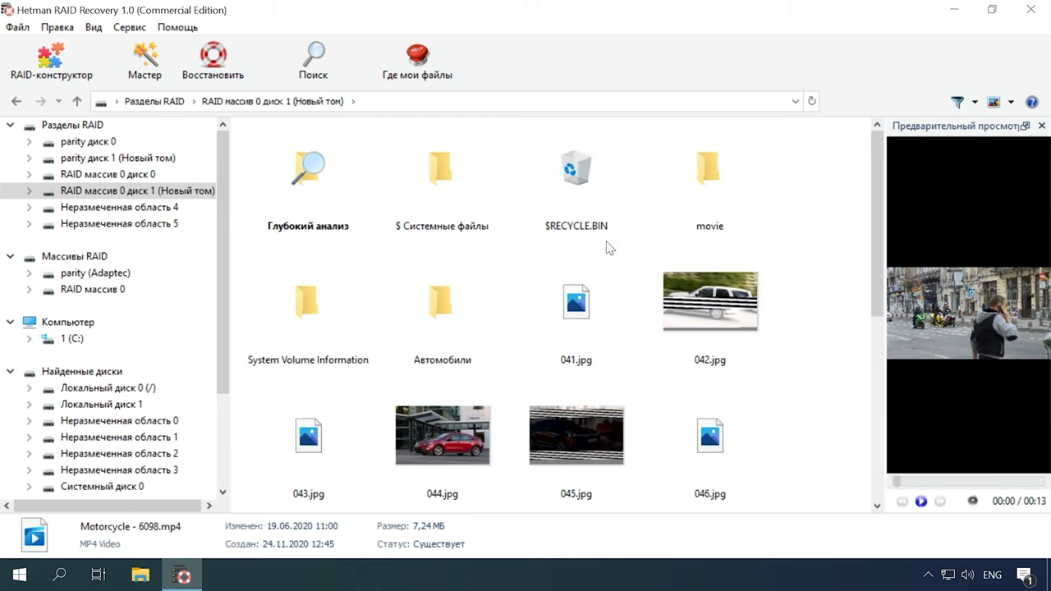
# Step: Check the video thumbnails in the movie folder, and return to the root of RAID массив 0 диск 1
pyautogui.doubleClick(708, 197)
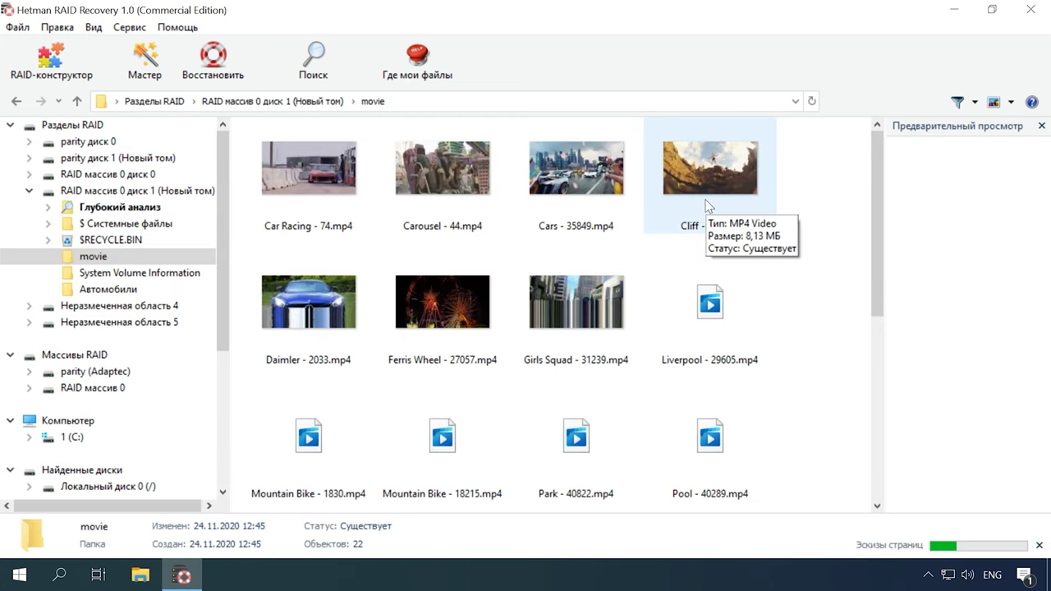
pyautogui.click(102, 191)
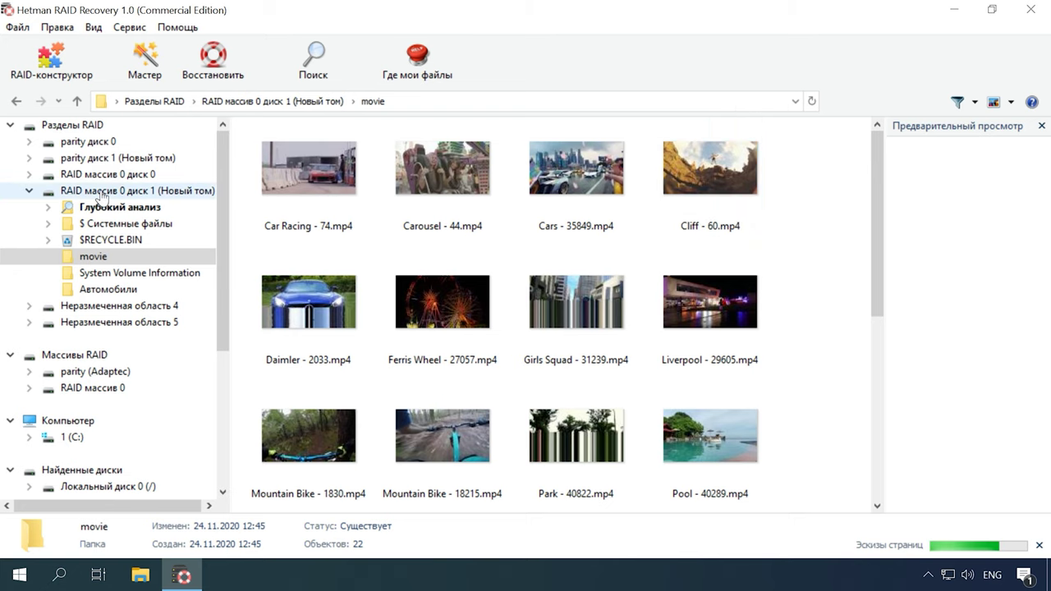
pyautogui.rightClick(102, 190)
pyautogui.click(167, 225)
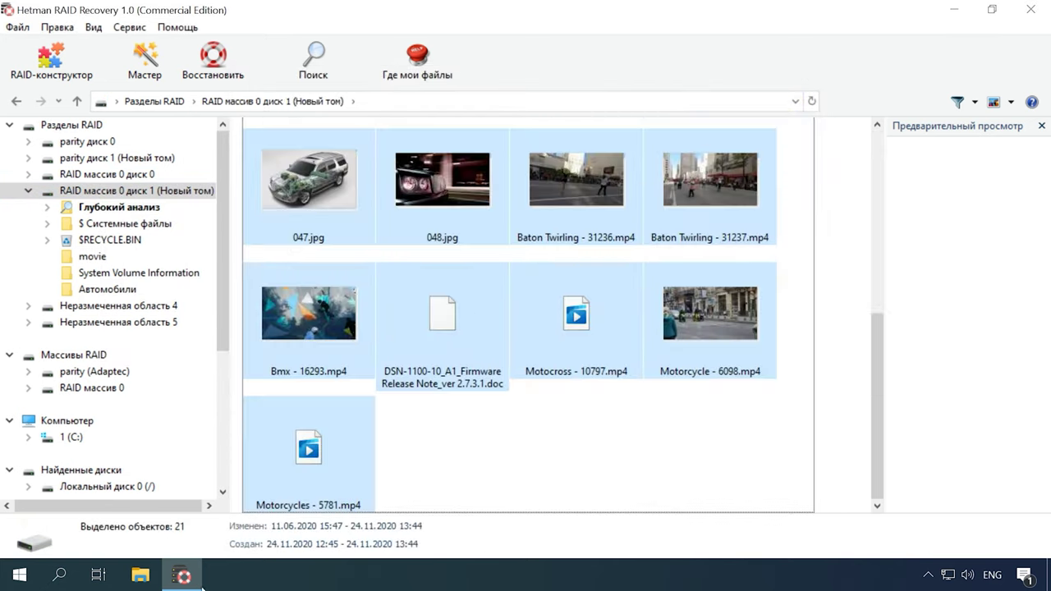
# Step: Select everything in the rebuilt volume's root except System Volume Information, Глубокий анализ, $ Системные файлы and $RECYCLE.BIN
pyautogui.keyDown('ctrl'); pyautogui.click(306, 303); pyautogui.keyUp('ctrl')
pyautogui.keyDown('ctrl'); pyautogui.click(307, 173); pyautogui.keyUp('ctrl')
pyautogui.keyDown('ctrl'); pyautogui.click(441, 172); pyautogui.keyUp('ctrl')
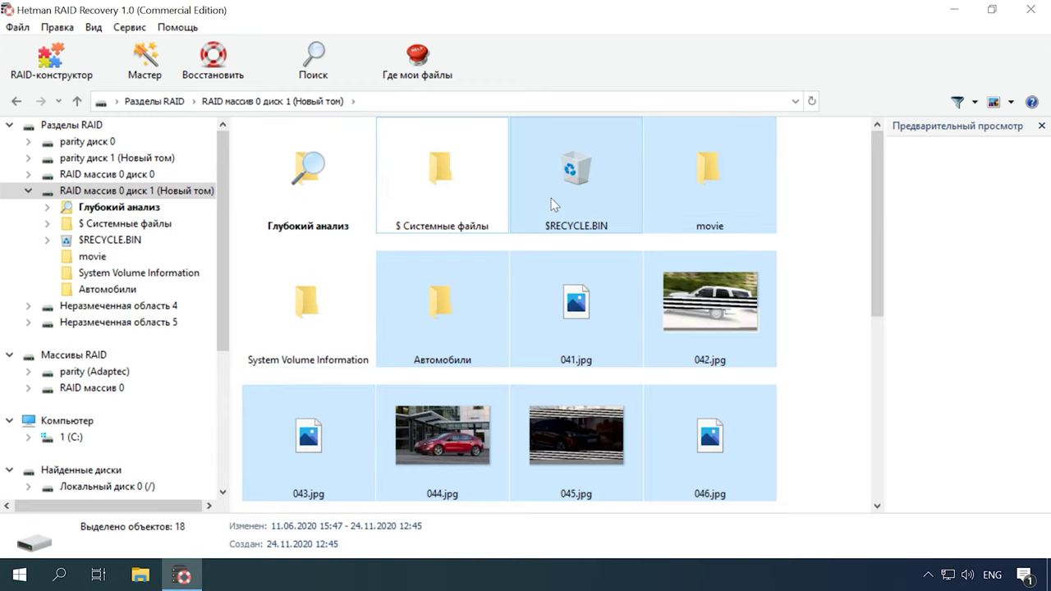
pyautogui.keyDown('ctrl'); pyautogui.click(566, 189); pyautogui.keyUp('ctrl')
# Step: Recover the selected files and folders to the hard disk in C:\1\, and finish the recovery wizard
pyautogui.click(213, 66)
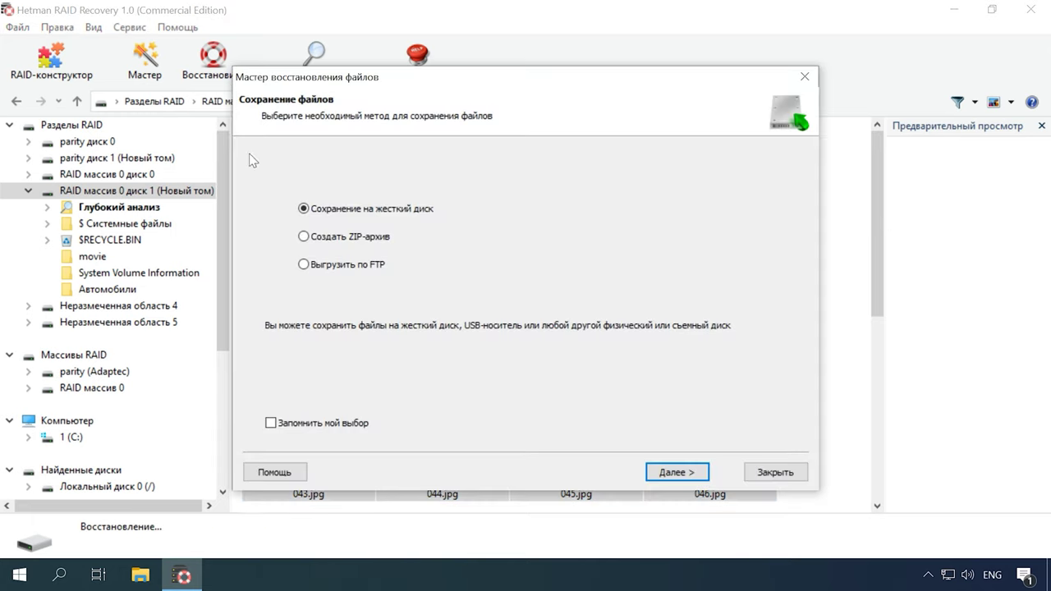
pyautogui.click(677, 472)
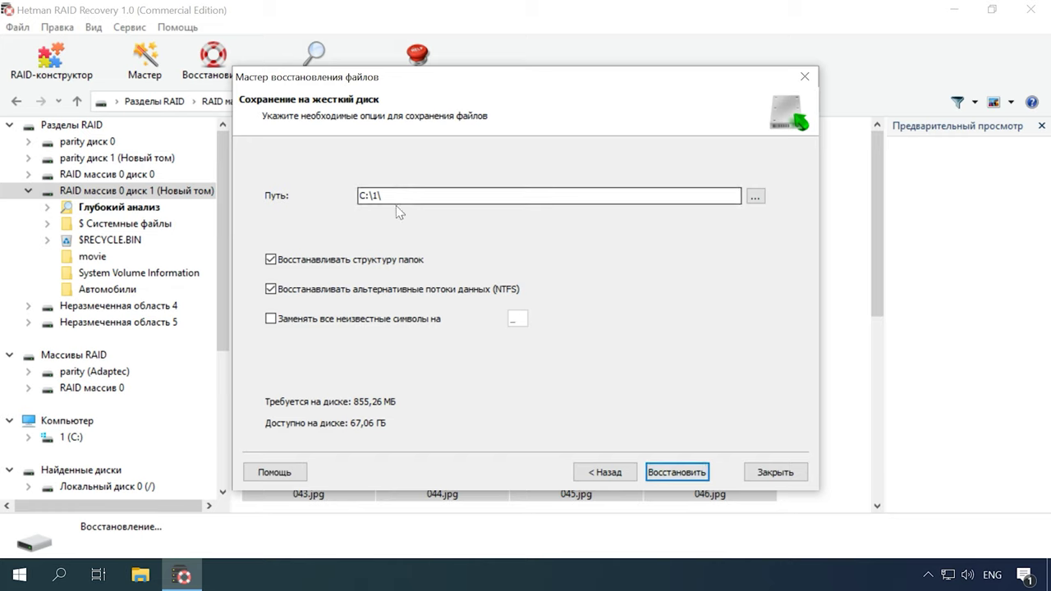
pyautogui.click(688, 476)
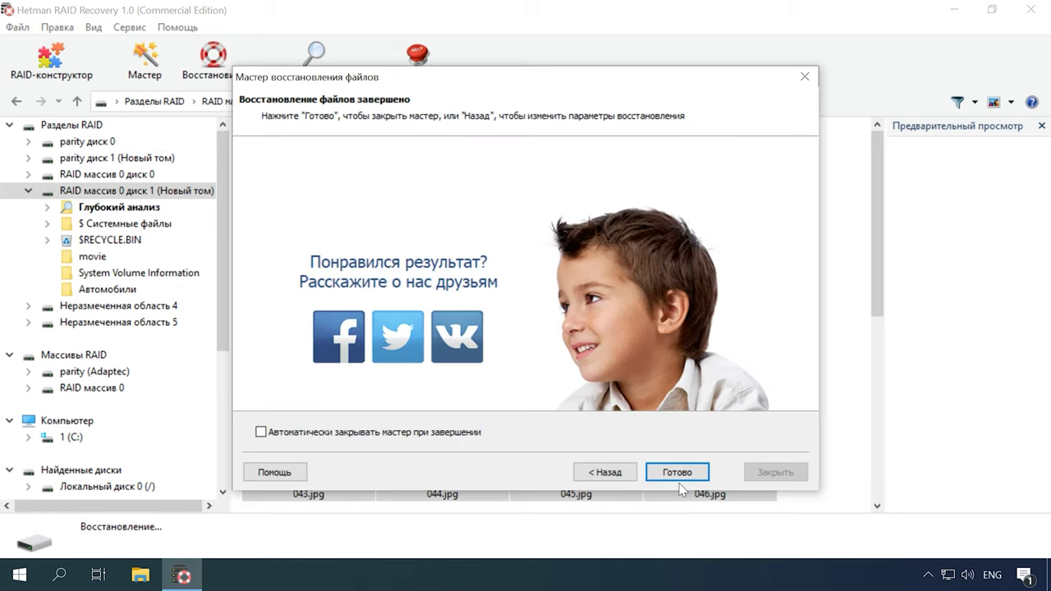
pyautogui.click(678, 475)
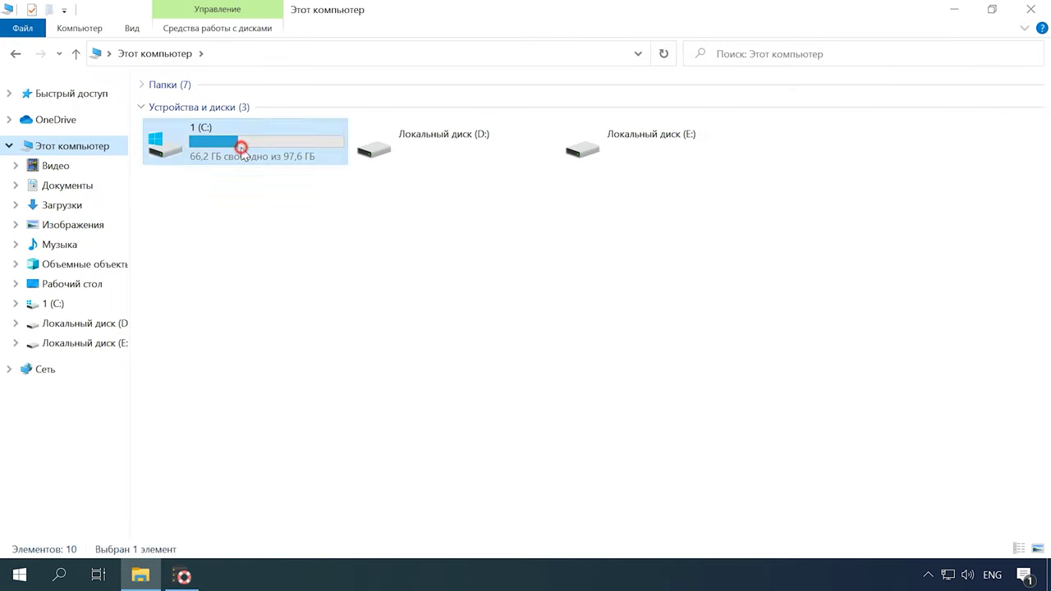
# Step: Open the C:\1 recovery folder in File Explorer and display its contents as large icons (Крупные значки)
pyautogui.doubleClick(241, 146)
pyautogui.doubleClick(177, 104)
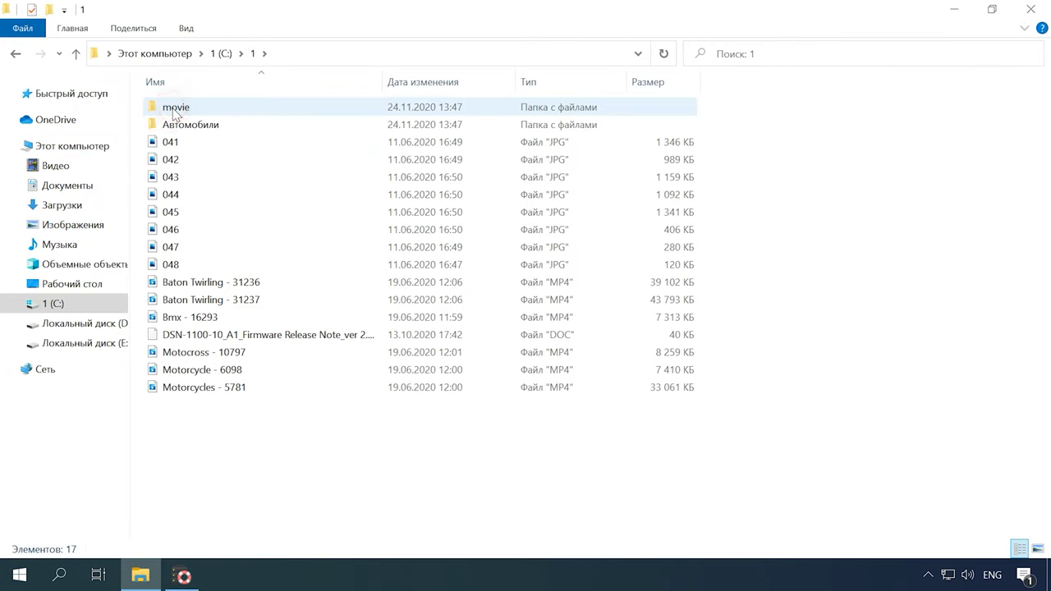
pyautogui.rightClick(252, 432)
pyautogui.moveTo(427, 224)
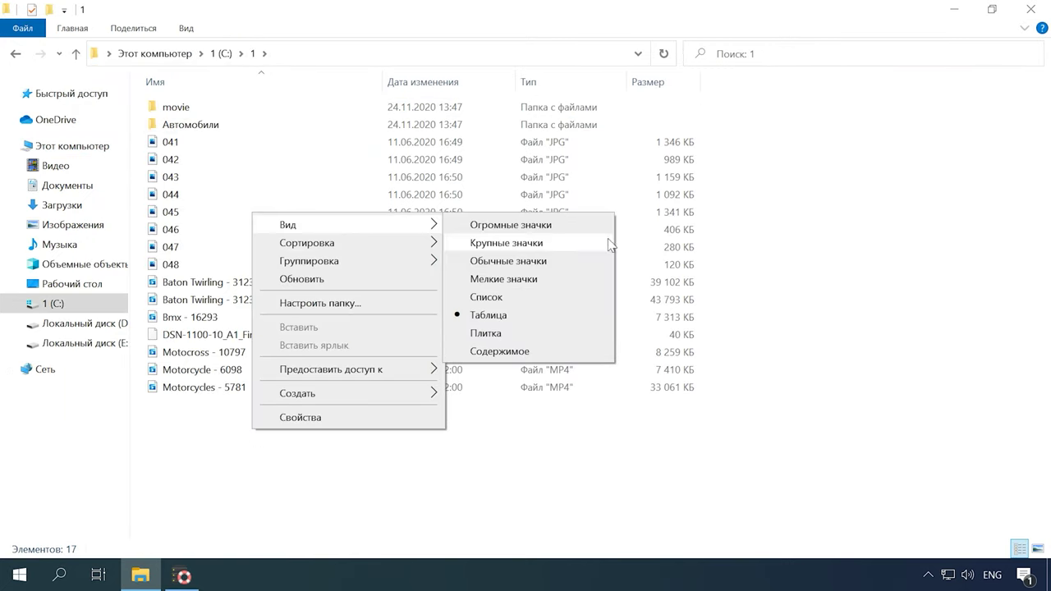
pyautogui.click(536, 250)
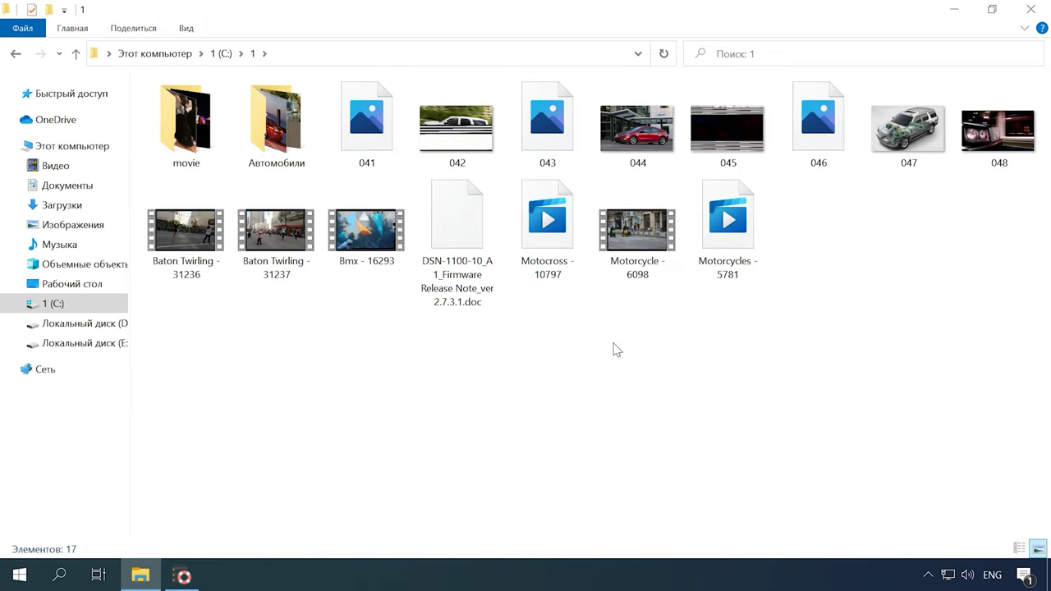
# Step: View the recovered images 046.jpg and 044 in the photo viewer to check for damage, closing each one
pyautogui.doubleClick(813, 123)
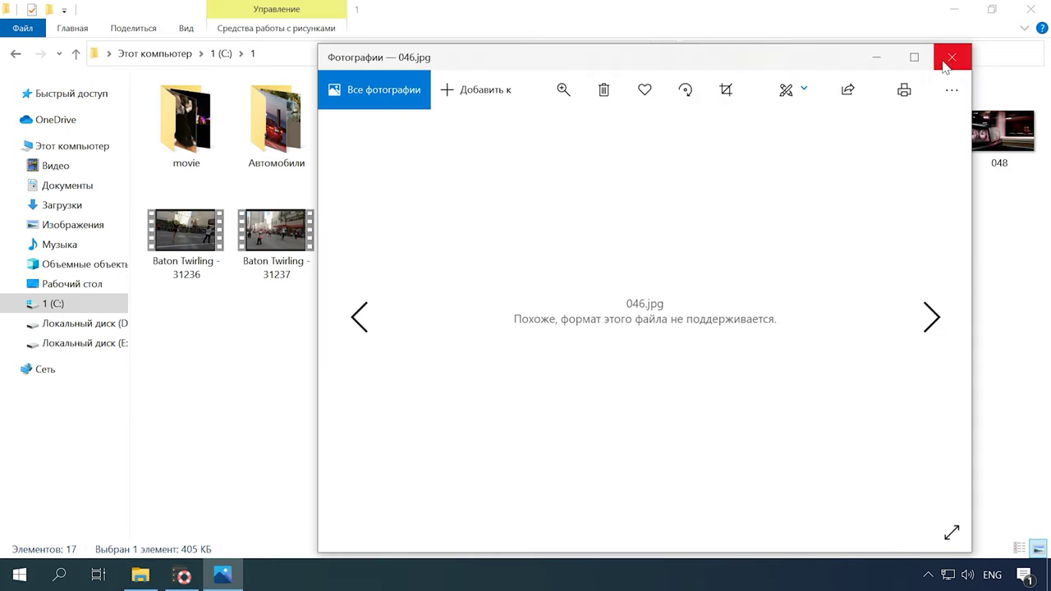
pyautogui.click(950, 58)
pyautogui.doubleClick(642, 142)
pyautogui.click(948, 58)
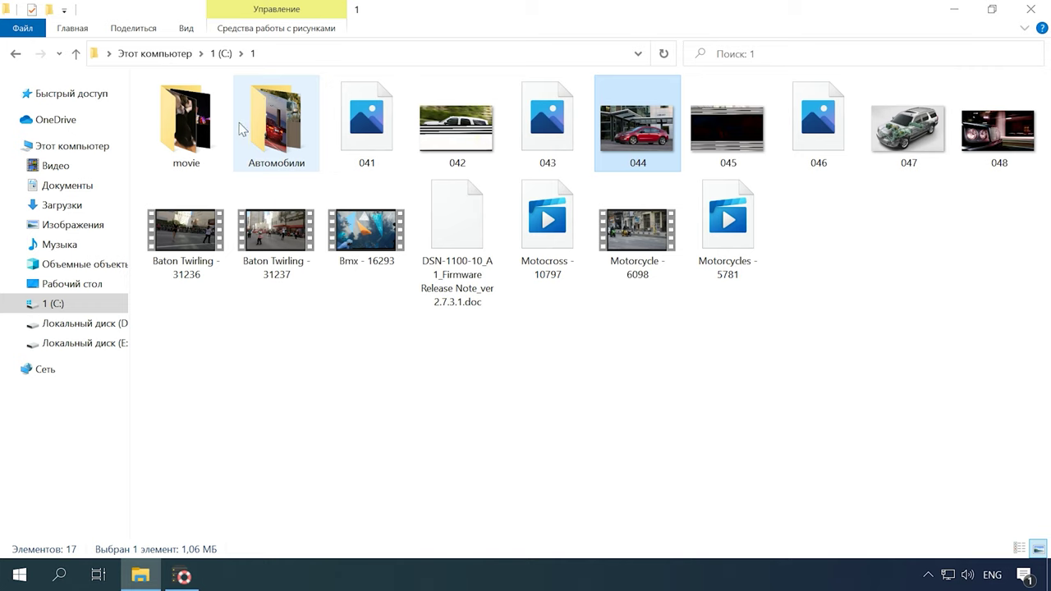
# Step: Look inside the recovered Автомобили folder, return to folder 1, and open the movie folder
pyautogui.doubleClick(261, 151)
pyautogui.click(75, 53)
pyautogui.doubleClick(155, 133)
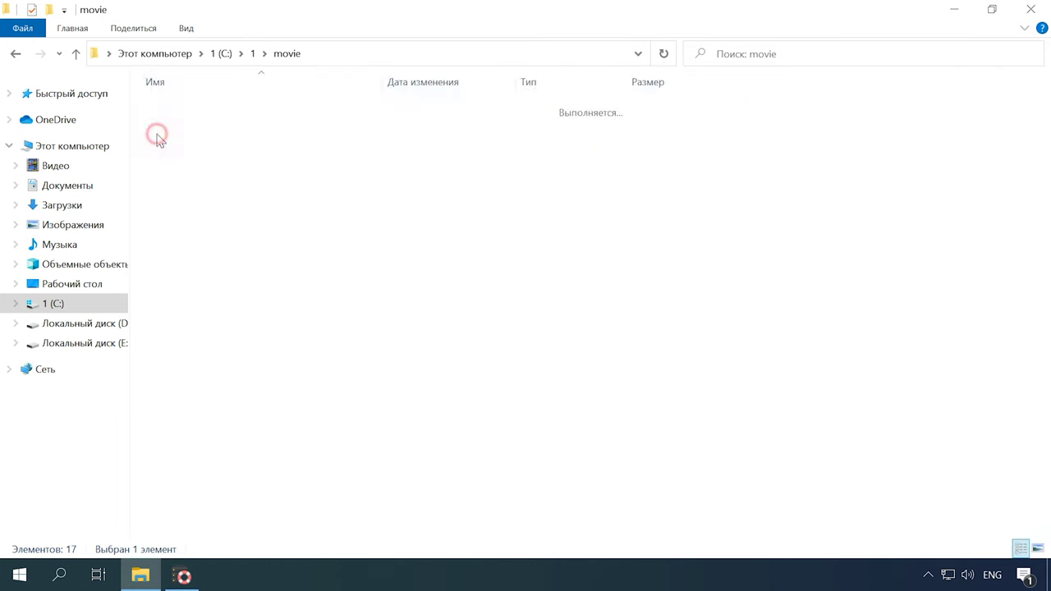